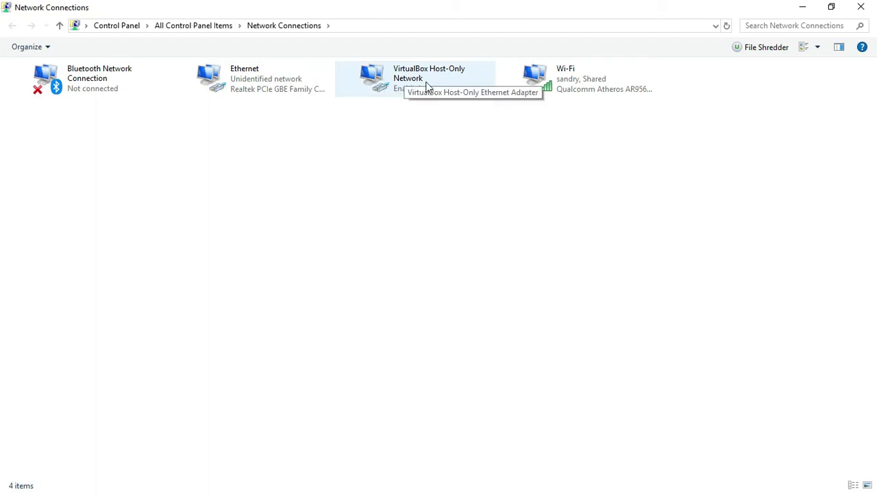
# - Disable the VirtualBox Host-Only Network adapter
pyautogui.click(457, 71)
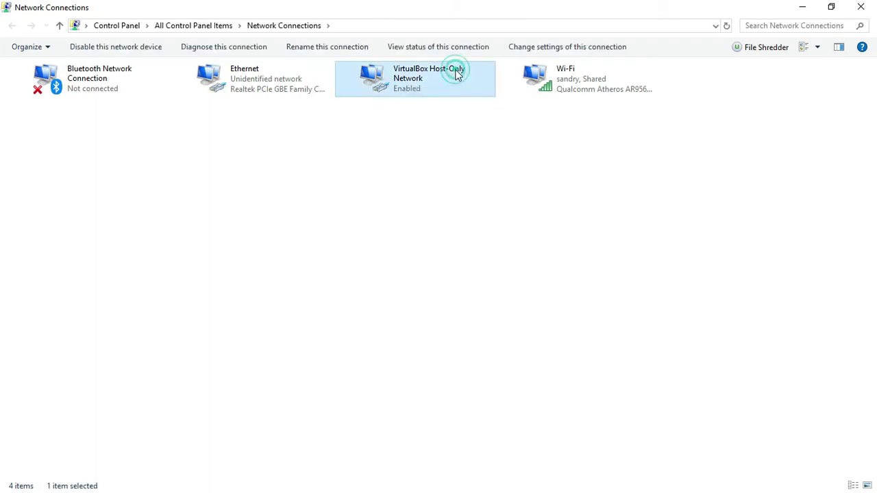
pyautogui.rightClick(393, 92)
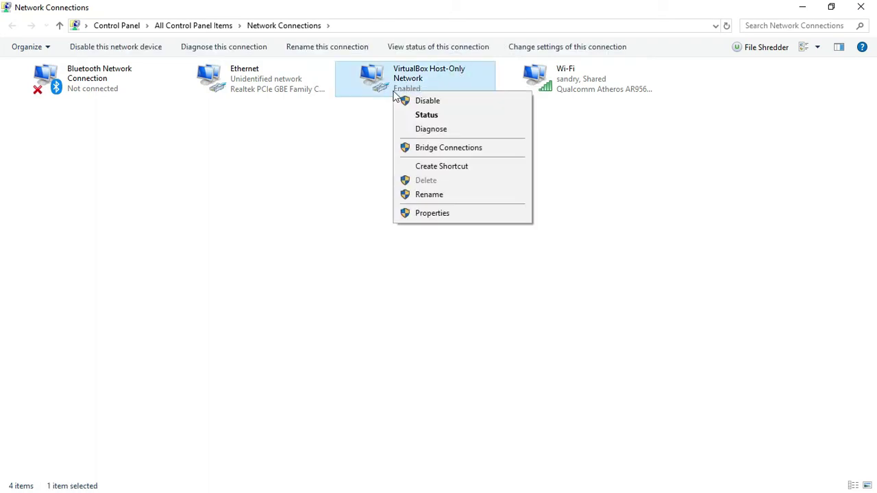
pyautogui.click(463, 103)
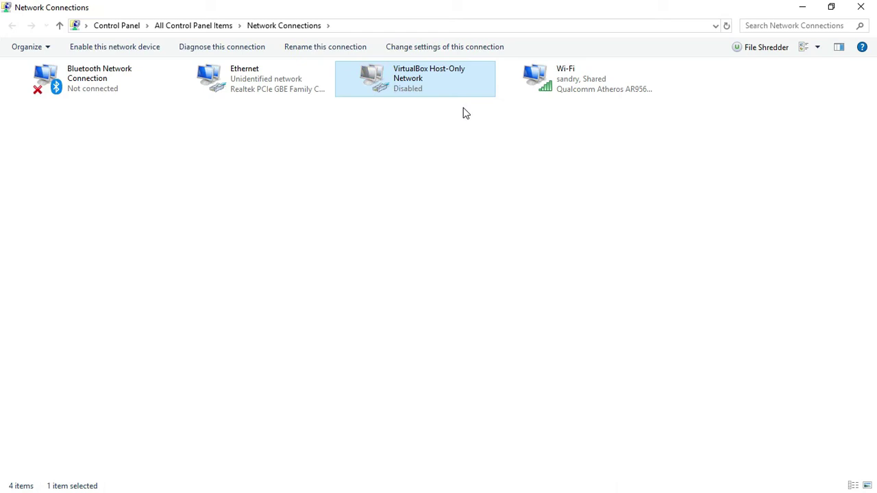
# - Open the Internet Protocol Version 4 (TCP/IPv4) properties of the Ethernet adapter
pyautogui.click(263, 68)
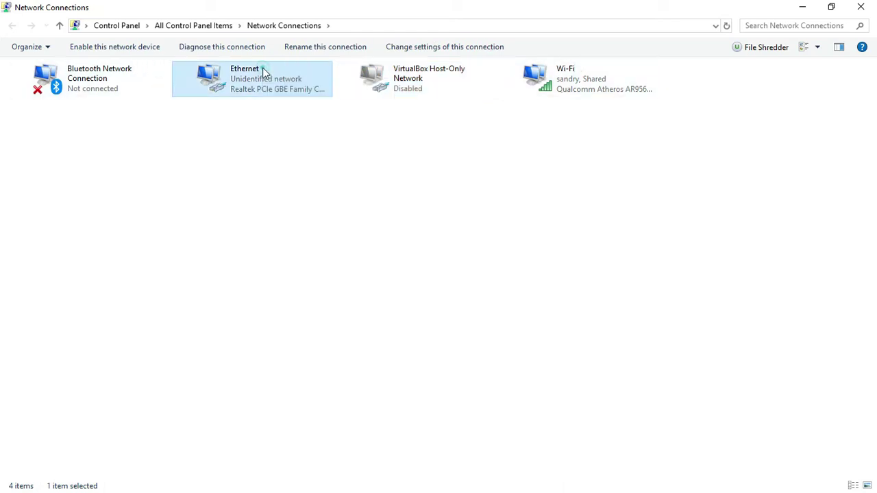
pyautogui.rightClick(262, 67)
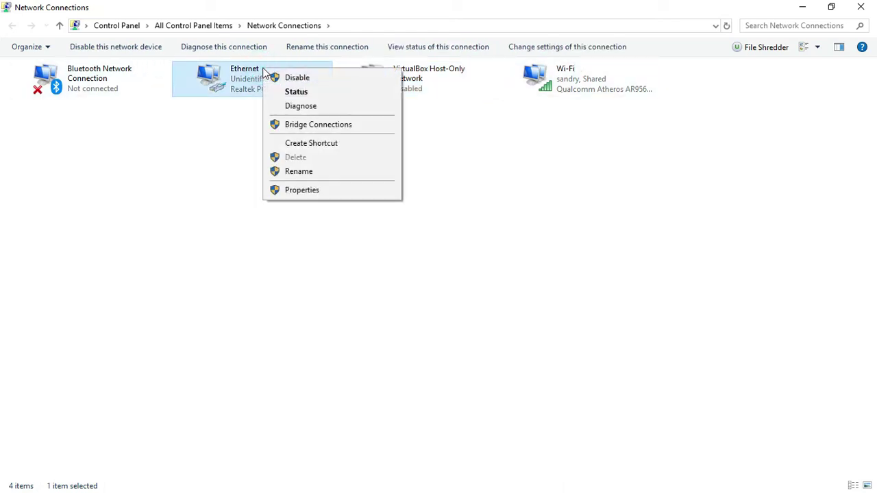
pyautogui.click(296, 192)
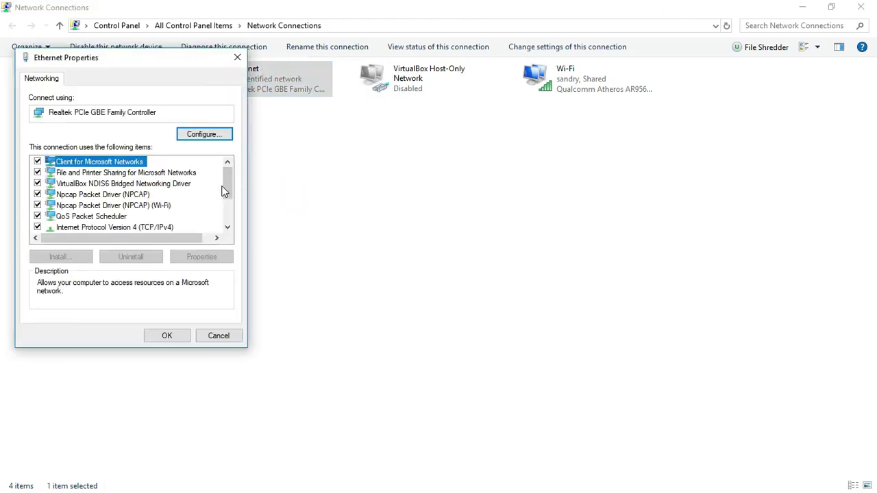
pyautogui.scroll(-2, 227, 190)
pyautogui.doubleClick(172, 172)
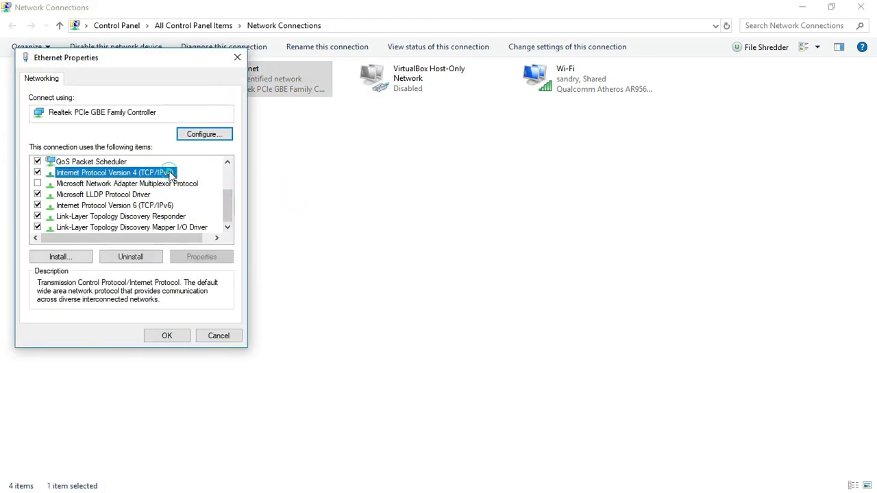
pyautogui.click(159, 185)
# - Assign the static IP address 192.168.88.2 to the Ethernet adapter, apply the settings and close Network Connections
pyautogui.click(157, 200)
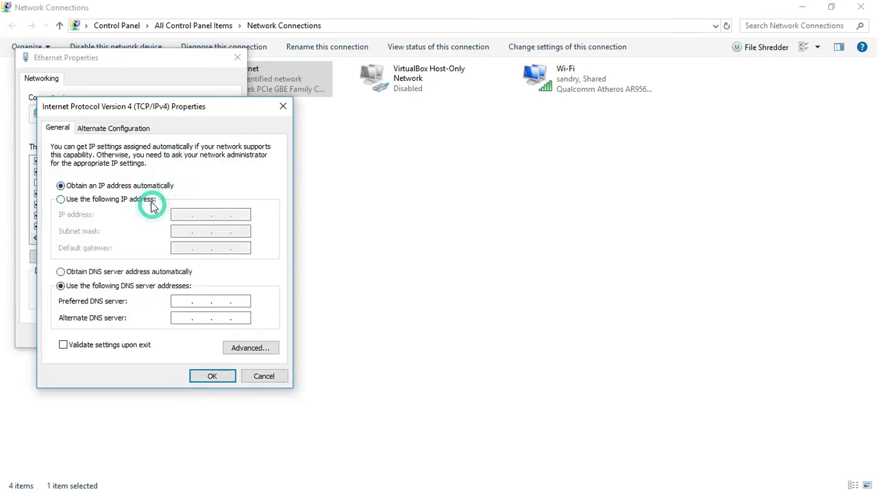
pyautogui.click(183, 214)
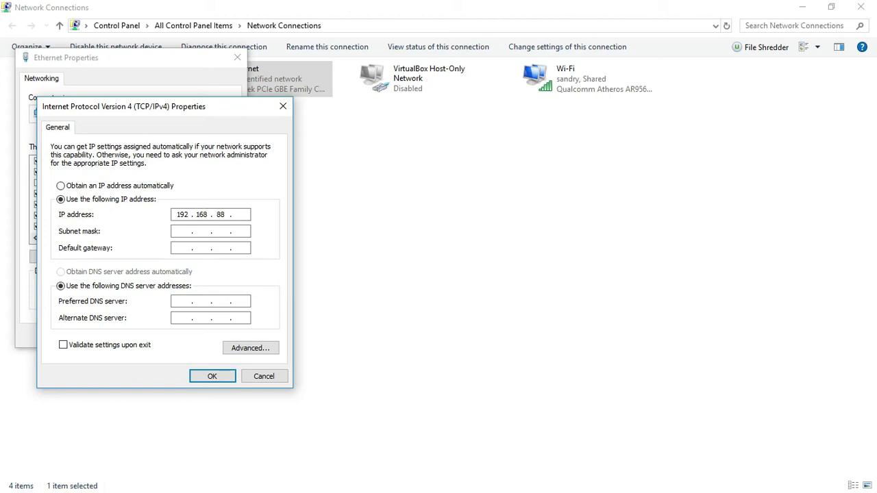
pyautogui.press('Tab')
pyautogui.click(221, 378)
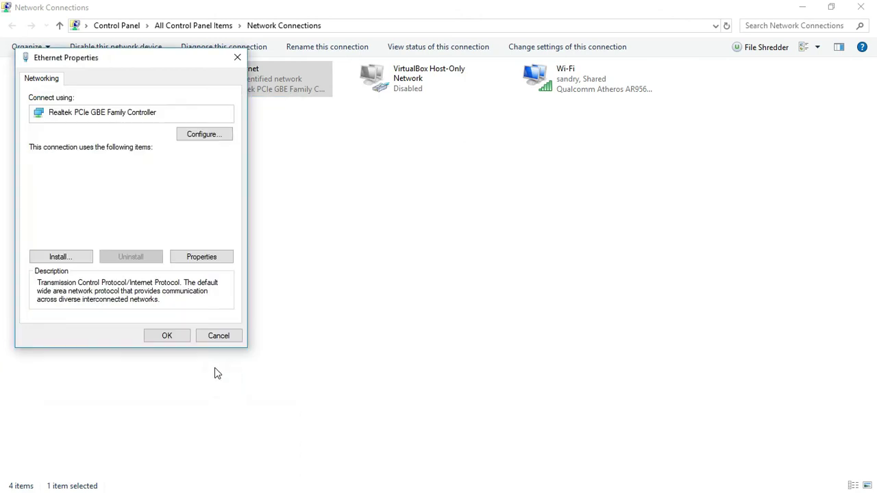
pyautogui.click(171, 336)
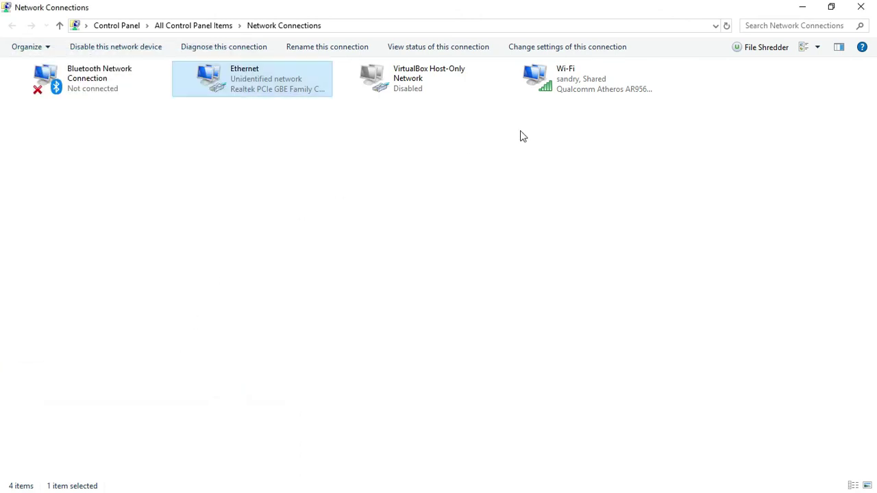
pyautogui.click(861, 8)
pyautogui.click(861, 10)
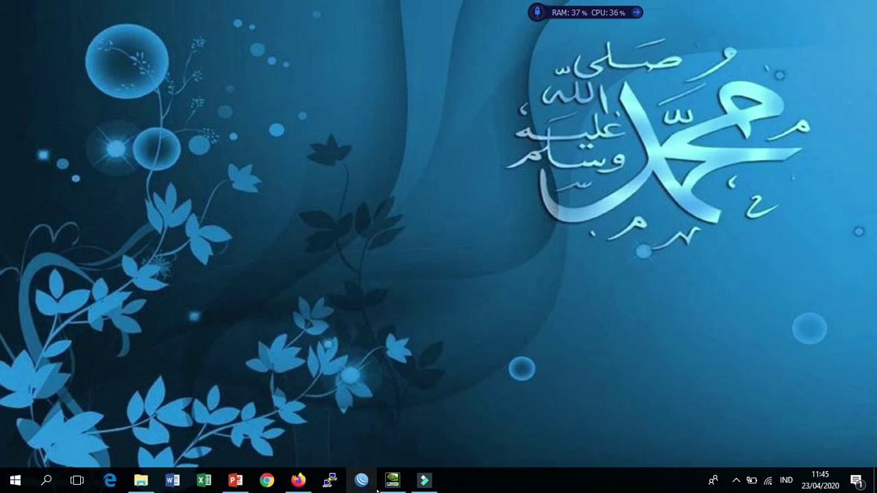
# - Switch to WinBox and try to connect to the router at 192.168.88.1 as admin
pyautogui.click(362, 480)
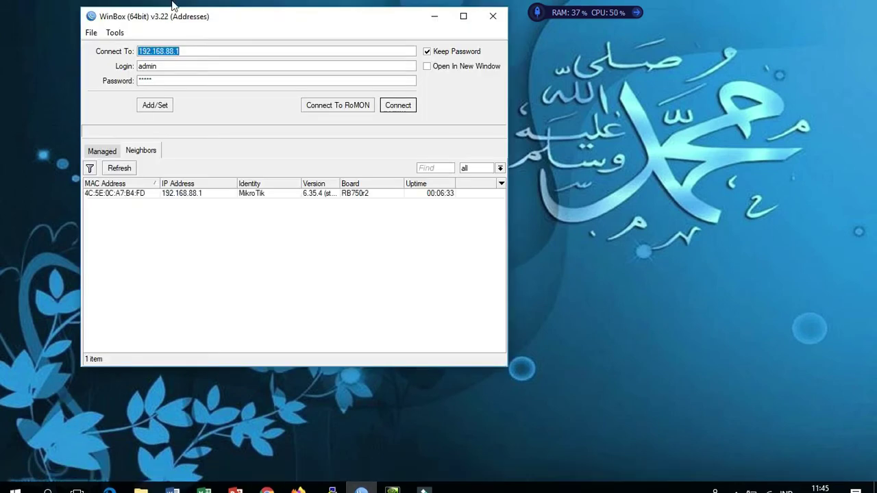
pyautogui.moveTo(209, 16); pyautogui.dragTo(298, 39)
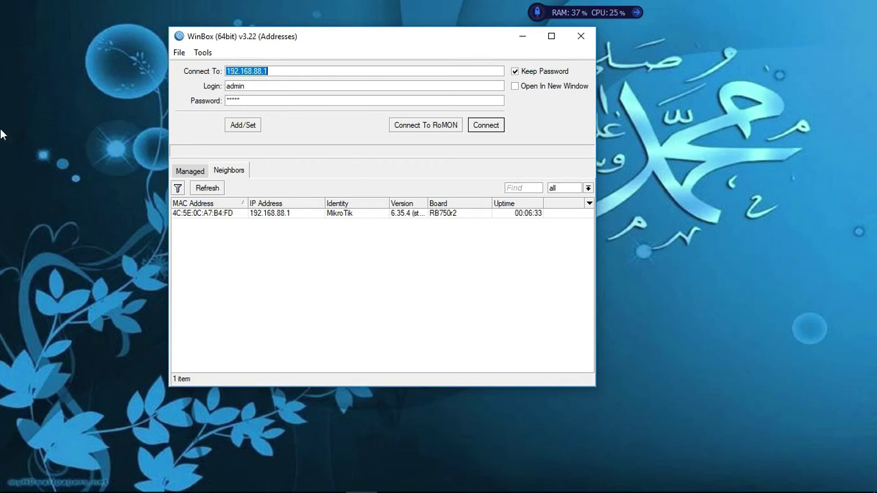
pyautogui.click(495, 128)
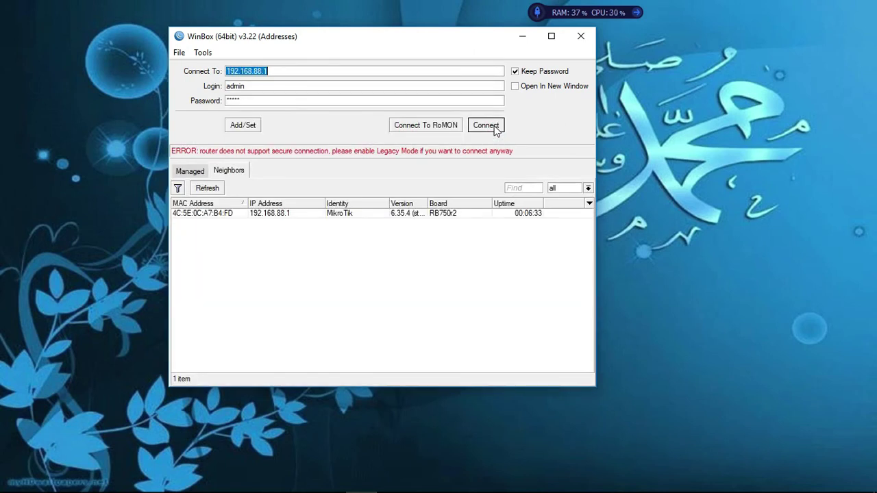
# - Pick the discovered MikroTik neighbor by its IP address 192.168.88.1 as the connection target
pyautogui.click(274, 71)
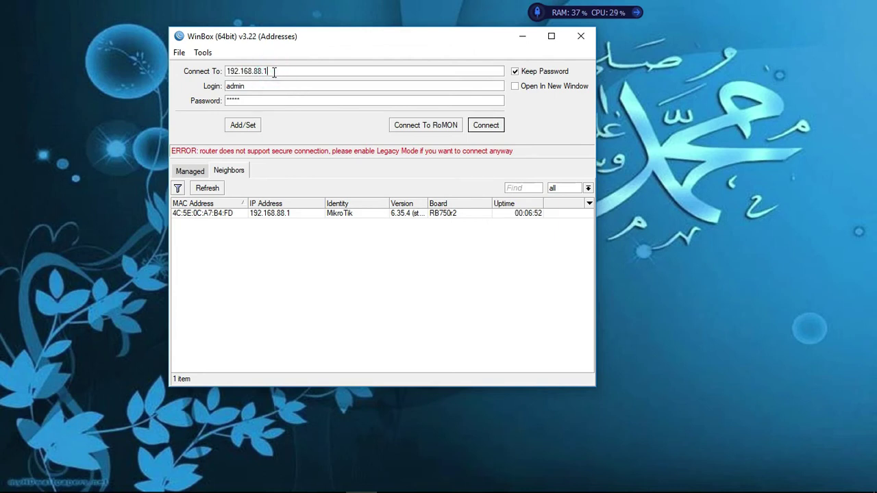
pyautogui.click(285, 215)
pyautogui.click(208, 214)
pyautogui.click(286, 214)
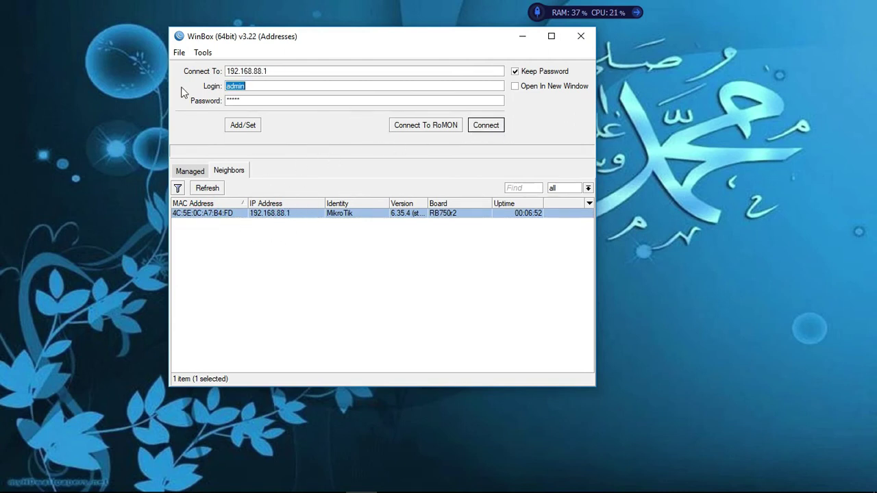
# - Enable Legacy Mode in WinBox and try connecting to 192.168.88.1 again
pyautogui.click(204, 53)
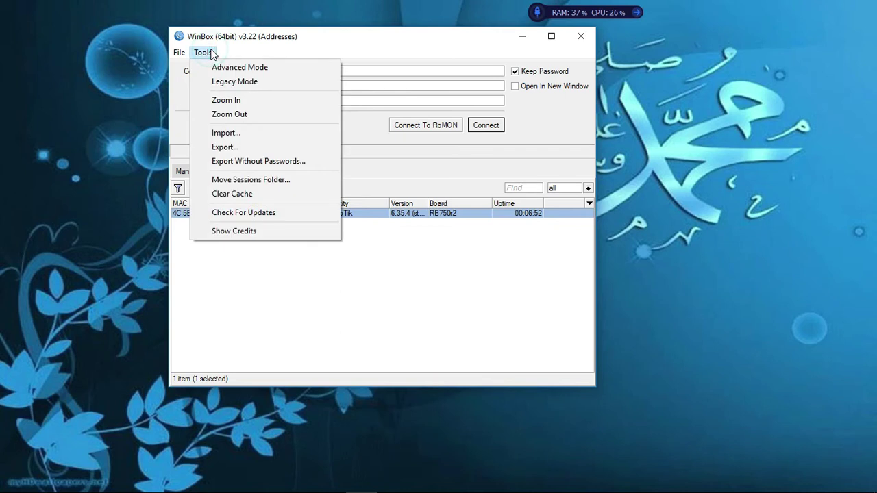
pyautogui.click(259, 83)
pyautogui.click(305, 140)
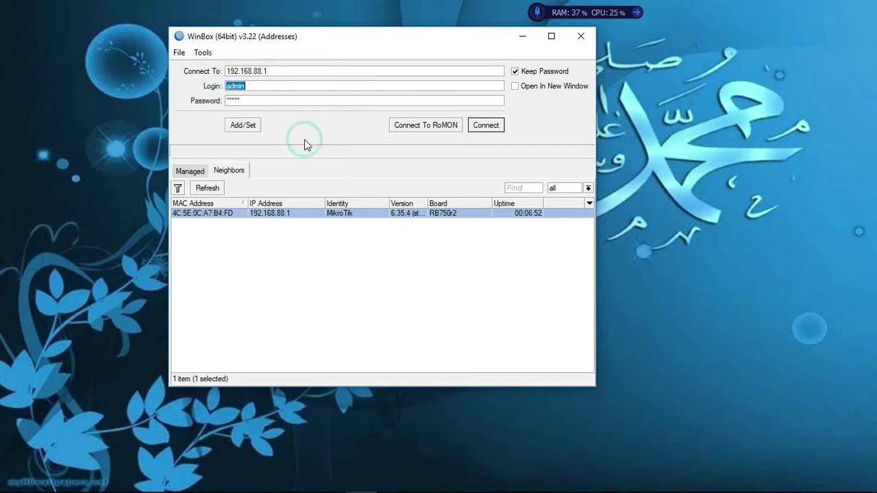
pyautogui.click(488, 126)
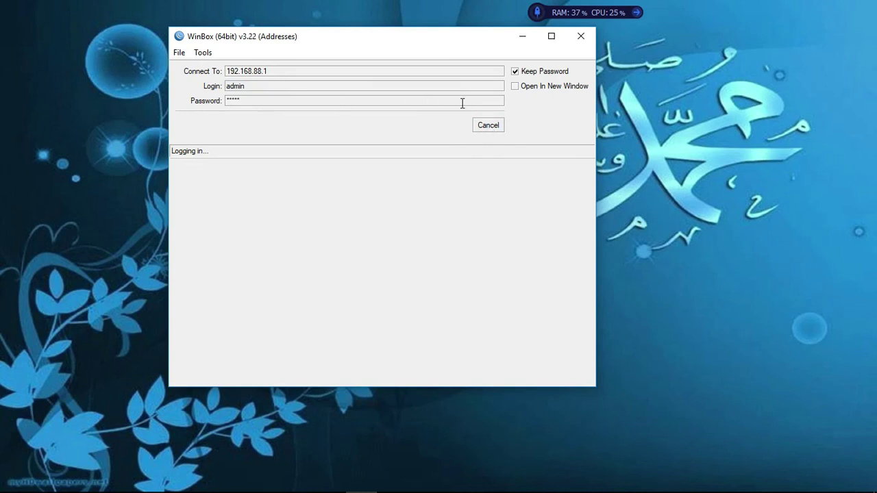
# - Clear the saved password, connect to the router as admin and maximize the session window
pyautogui.doubleClick(249, 100)
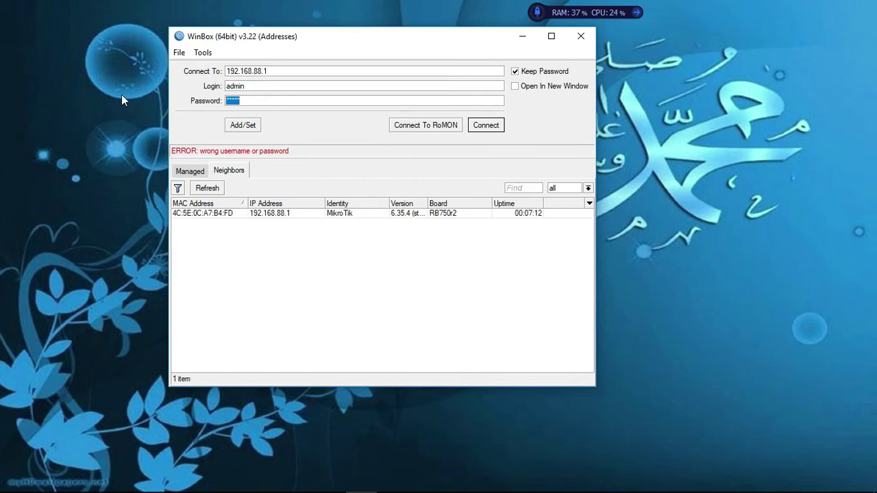
pyautogui.press('BackSpace')
pyautogui.click(482, 126)
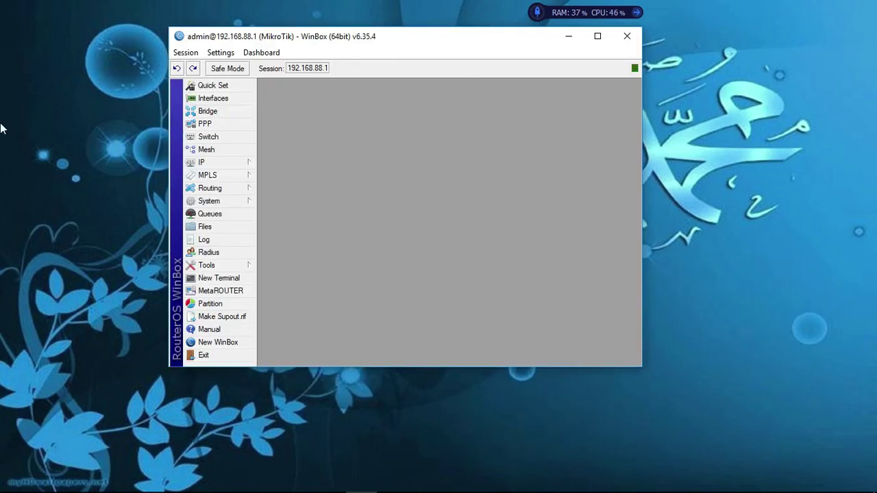
pyautogui.click(603, 37)
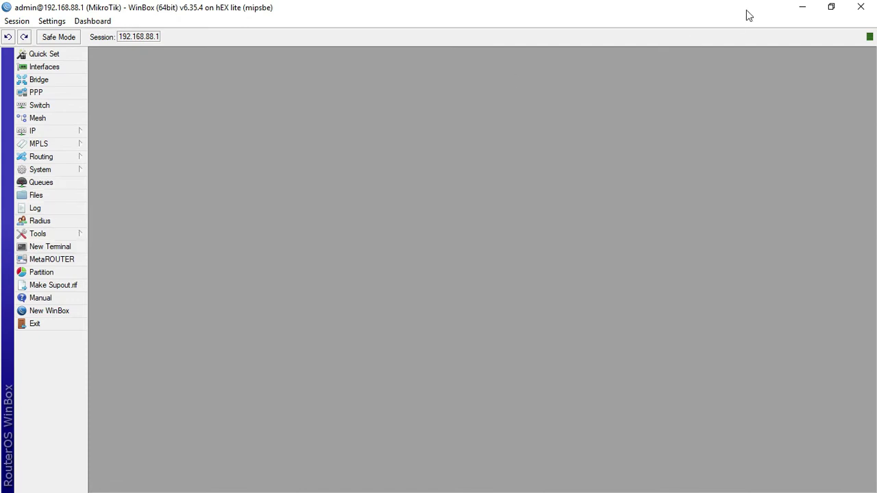
# - Minimize WinBox, switch to Chrome, open 192.168.88.1 and log in to WebFig as admin with a blank password
pyautogui.click(814, 9)
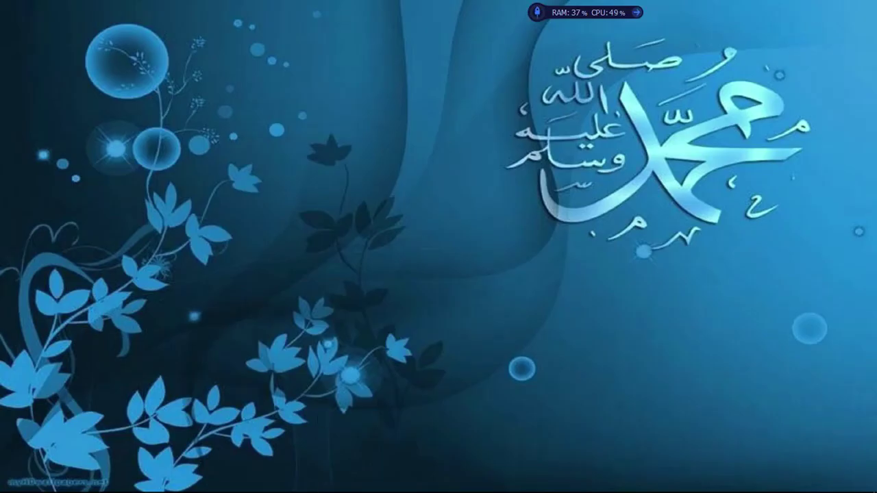
pyautogui.click(279, 485)
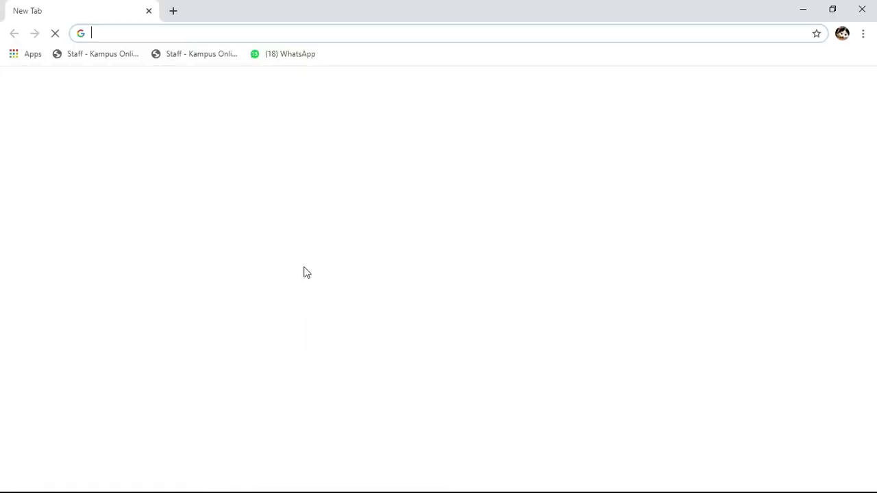
pyautogui.write('192.')
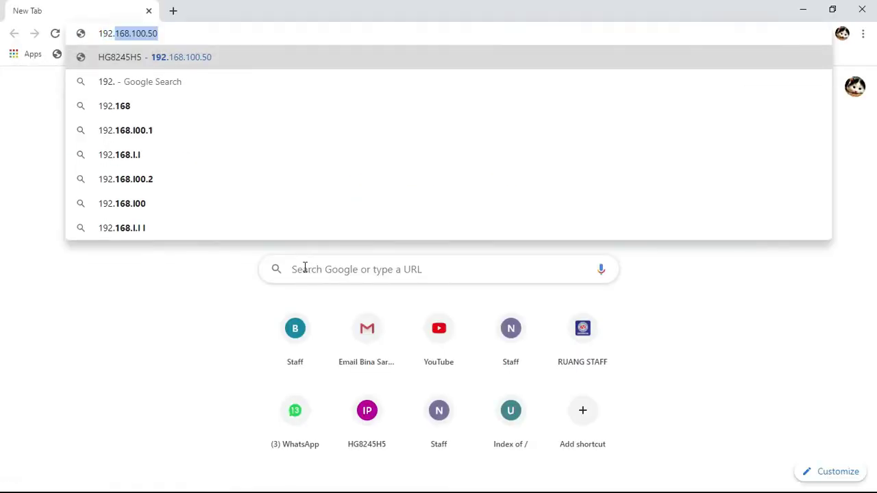
pyautogui.write('168.88.1')
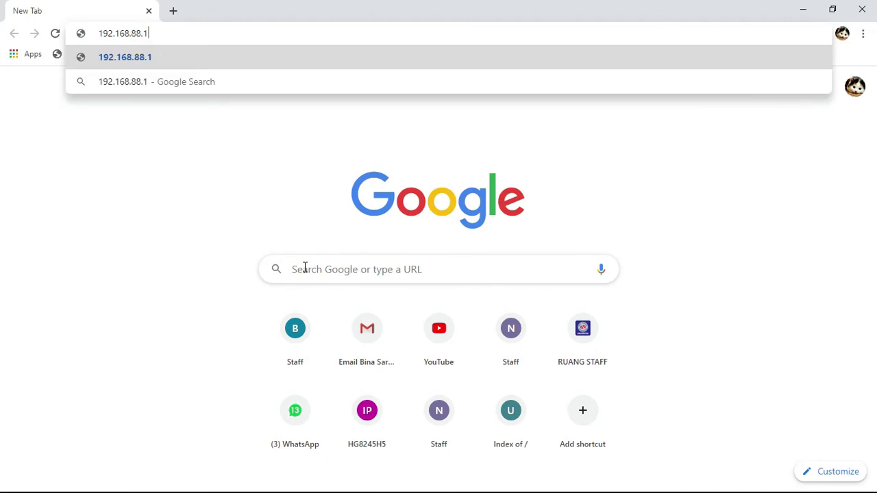
pyautogui.press('Return')
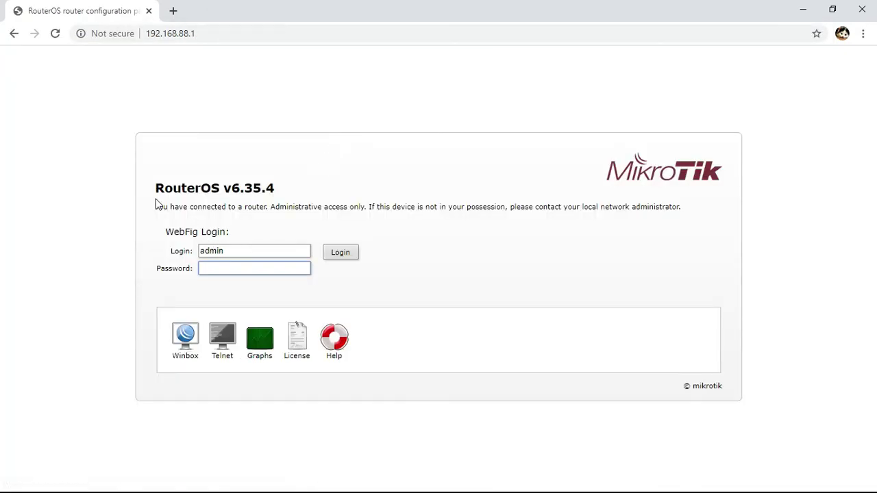
pyautogui.click(340, 252)
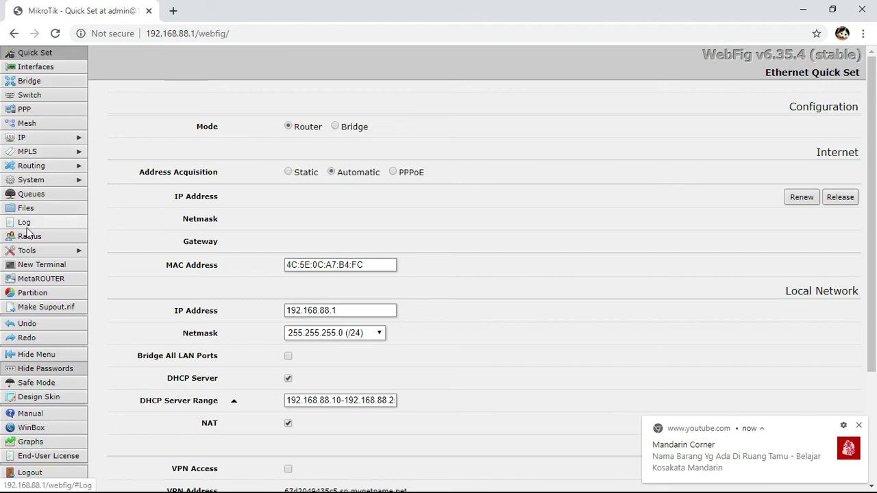
# - Download the WinBox program from WebFig, and minimize the browser to clear the desktop
pyautogui.click(33, 428)
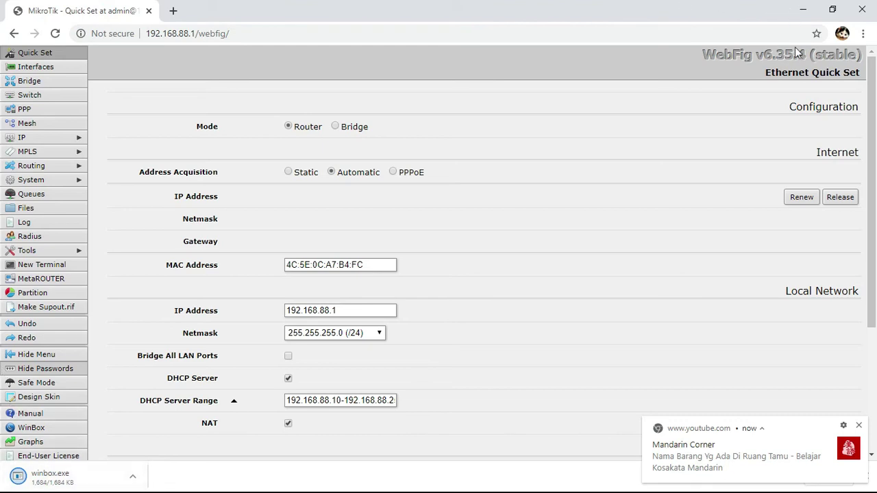
pyautogui.click(805, 8)
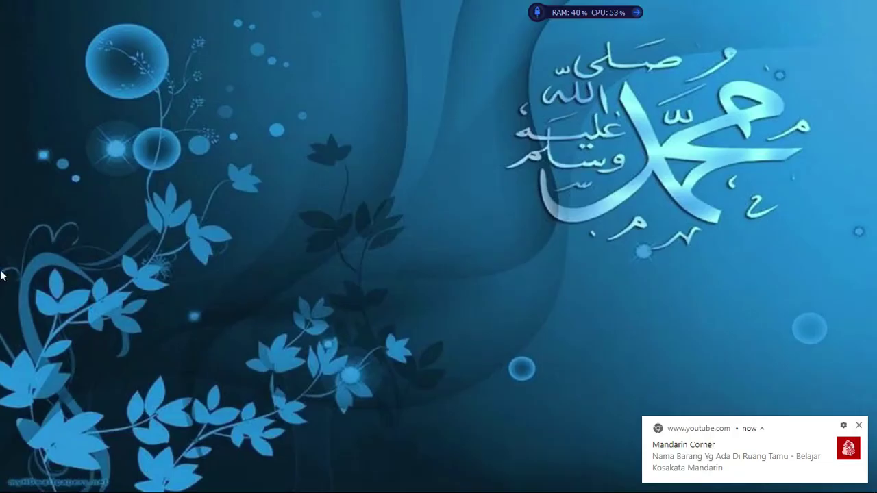
pyautogui.click(860, 426)
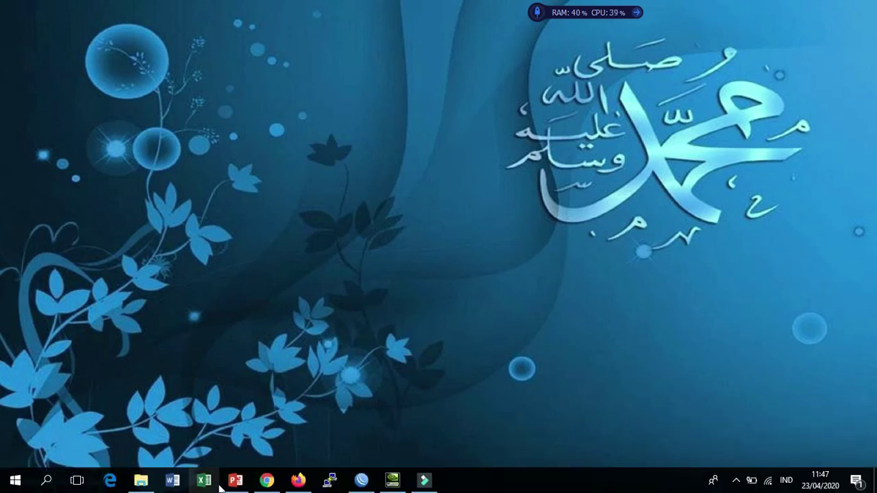
# - Switch to PuTTY, open an SSH session to 192.168.88.1 on port 22 and log in as admin
pyautogui.click(328, 482)
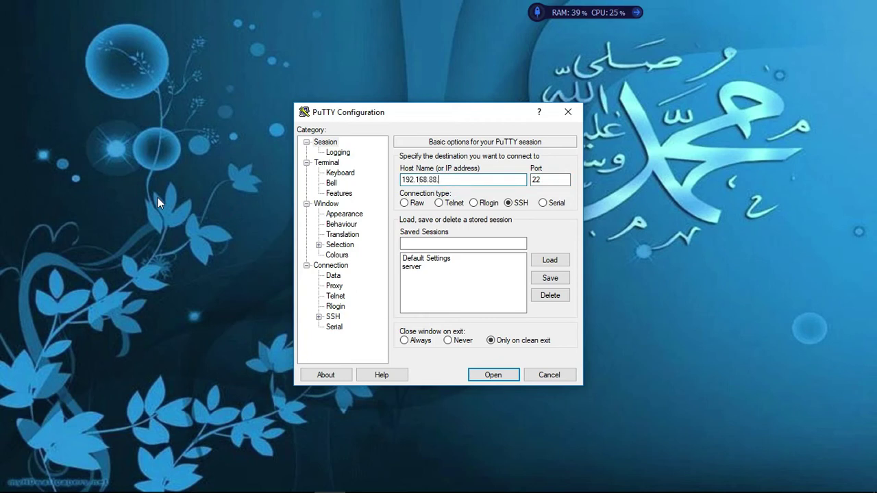
pyautogui.write('1')
pyautogui.press('Return')
pyautogui.click(383, 334)
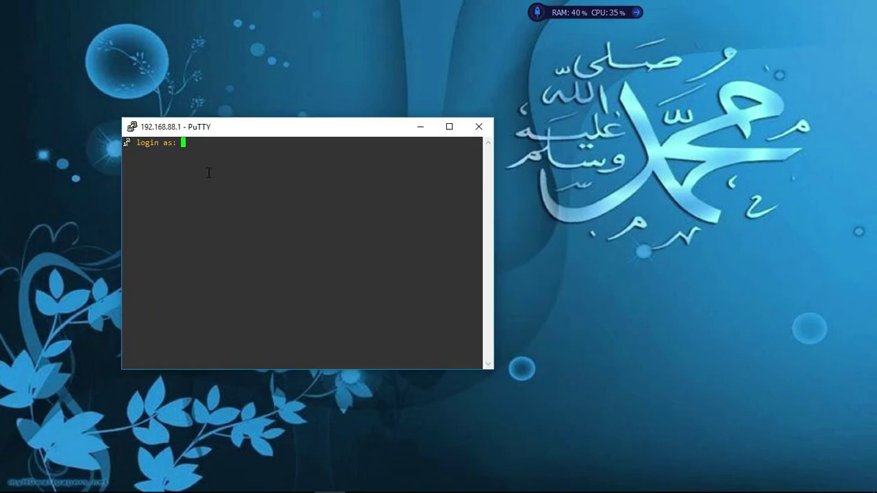
pyautogui.write('admin')
pyautogui.press('Return')
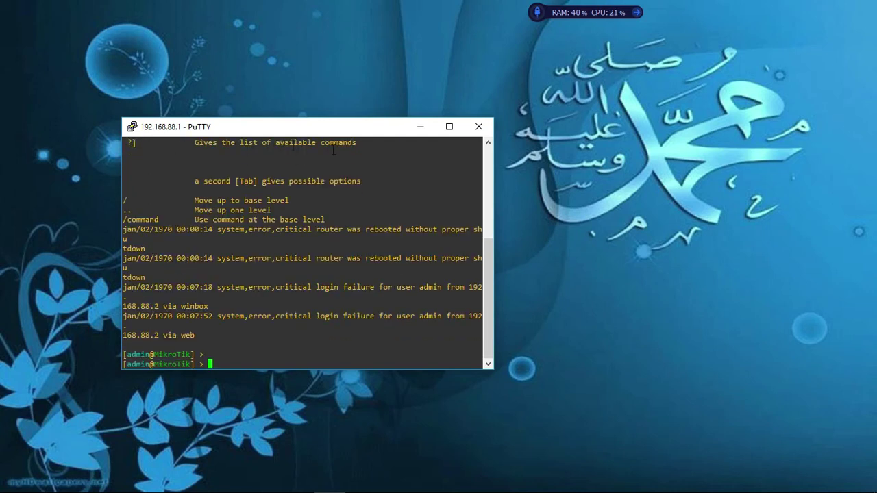
# - Move the PuTTY session window aside, minimize it and switch to the WinBox session of 192.168.88.1
pyautogui.moveTo(373, 131); pyautogui.dragTo(319, 50)
pyautogui.click(434, 173)
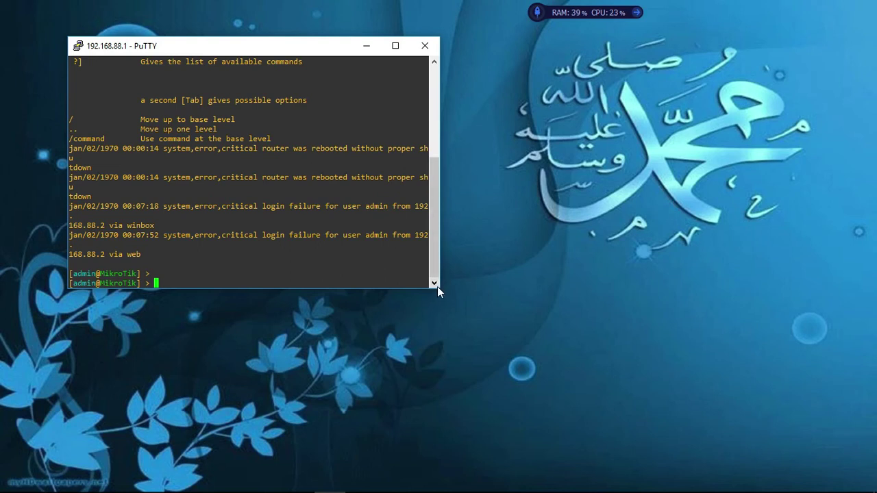
pyautogui.click(367, 46)
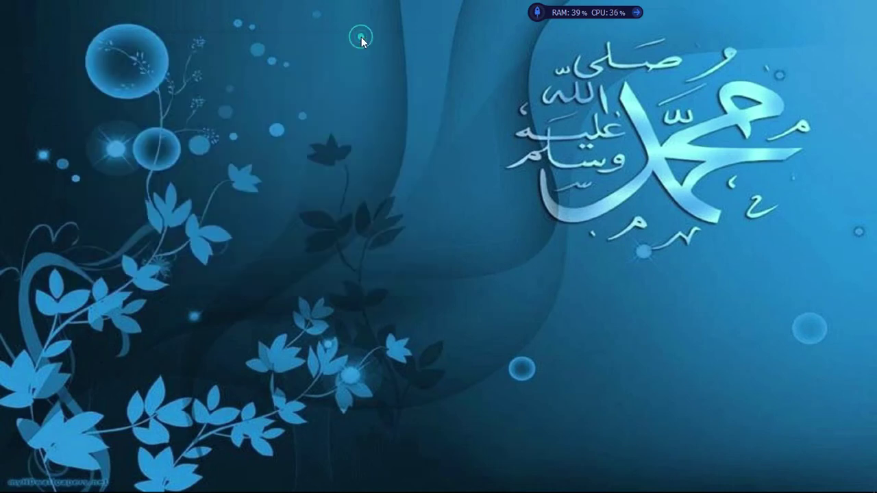
pyautogui.click(363, 486)
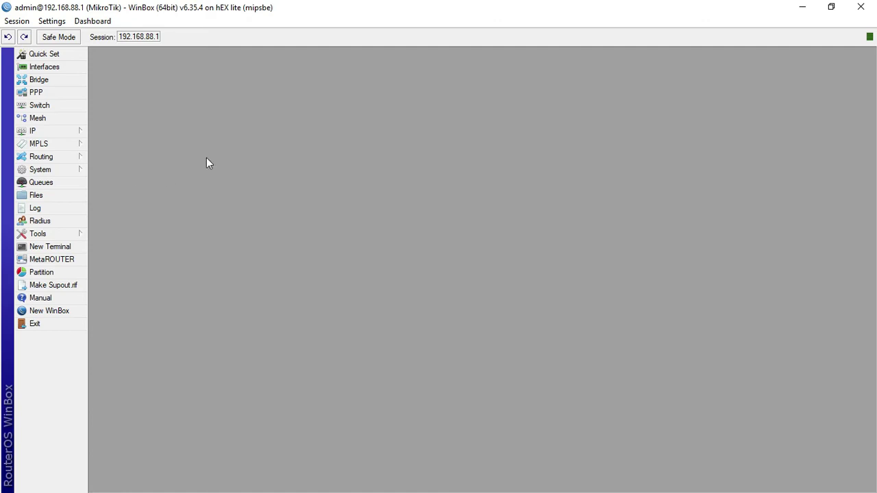
# - Open the router's system resources, examine the memory, CPU, storage and version details, and close the window
pyautogui.click(72, 172)
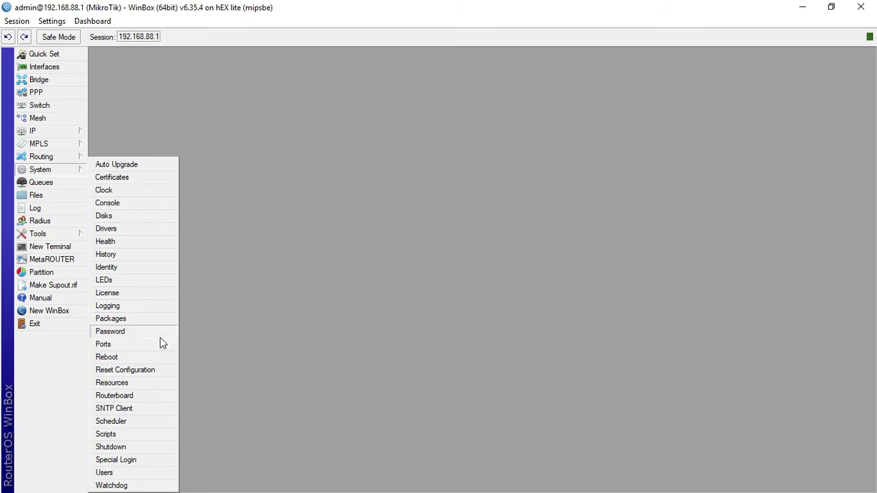
pyautogui.click(147, 385)
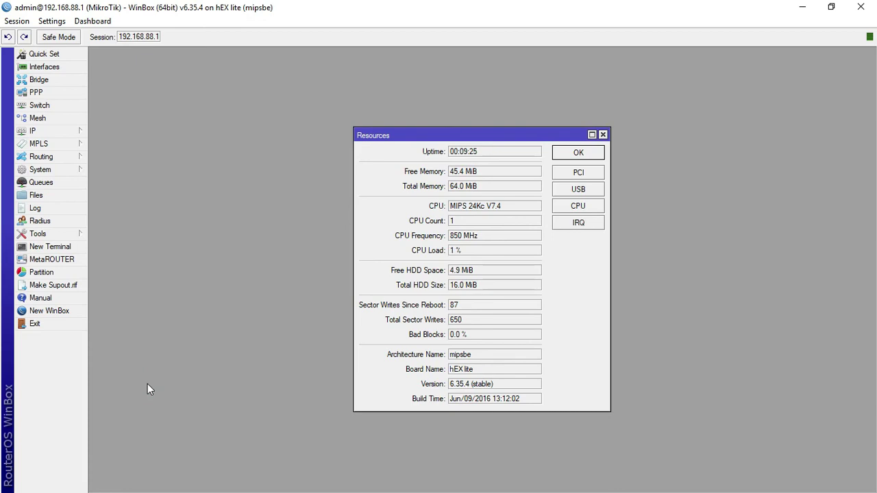
pyautogui.moveTo(426, 135); pyautogui.dragTo(286, 73)
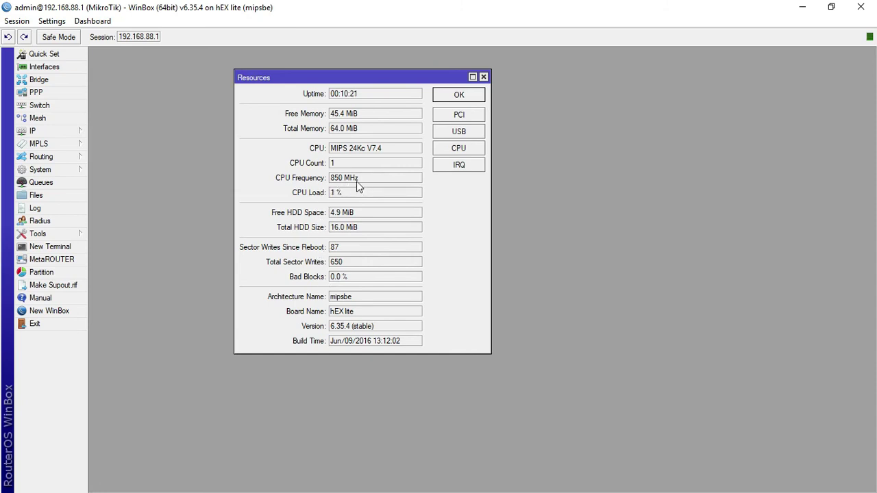
pyautogui.click(473, 98)
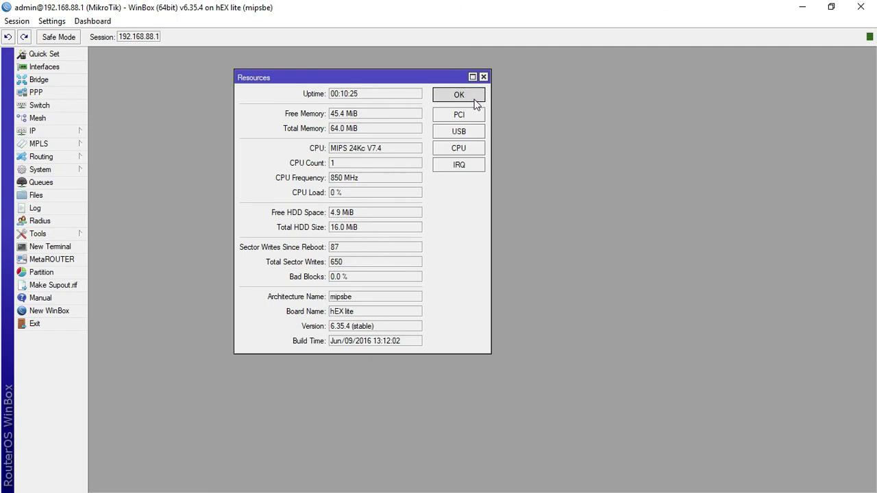
pyautogui.click(475, 99)
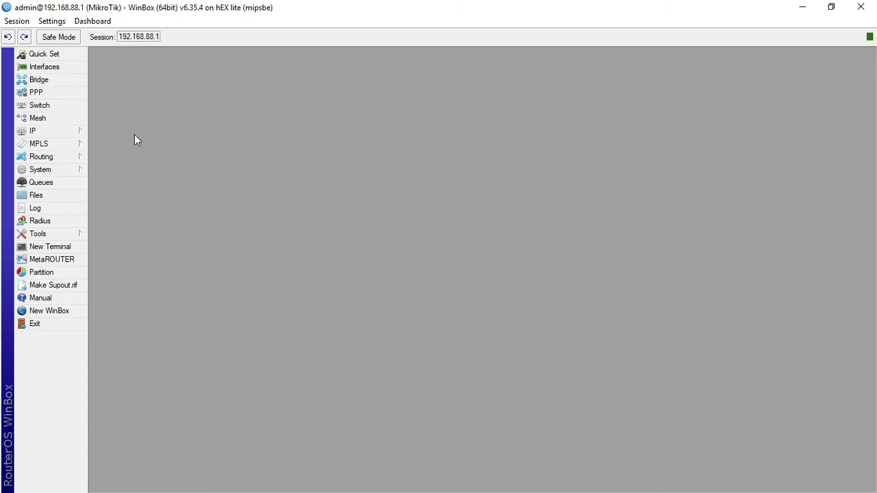
# - Open the router's license information and move its window clear to examine the license level
pyautogui.click(81, 235)
pyautogui.moveTo(74, 176)
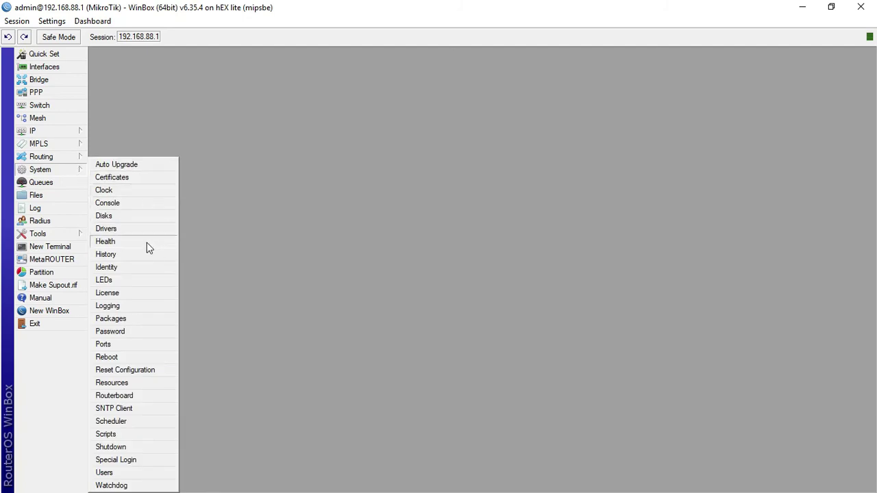
pyautogui.click(143, 293)
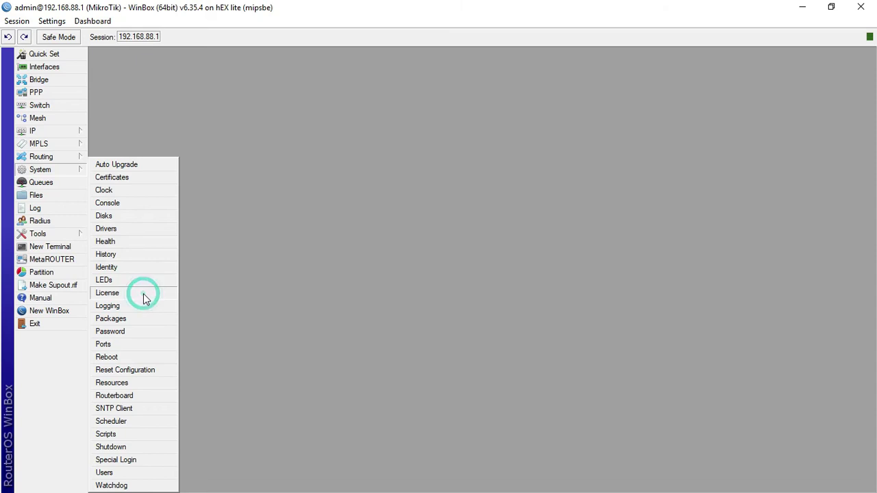
pyautogui.moveTo(430, 208); pyautogui.dragTo(241, 118)
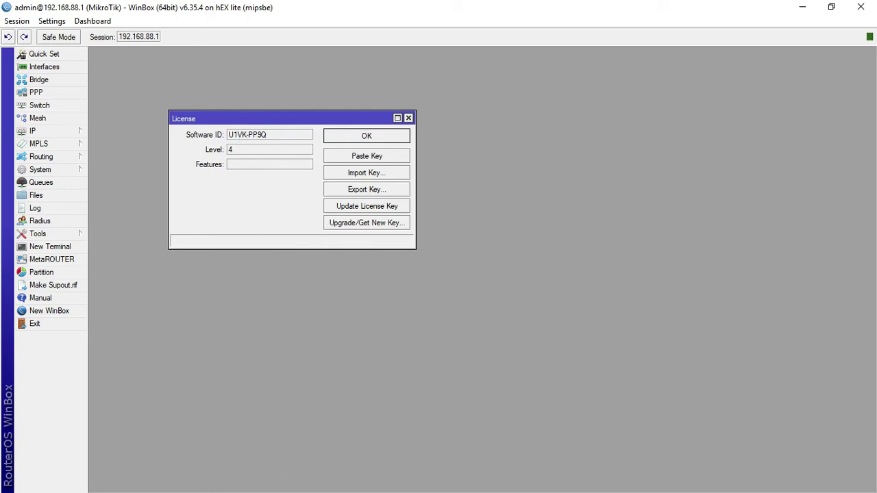
# - Switch to the Mikrotik Configuration presentation in PowerPoint and look back through the slides to Mikrotik Outdoor
pyautogui.hotkey('alt', 'Tab')
pyautogui.hotkey('alt', 'Tab')
pyautogui.hotkey('alt', 'Tab')
pyautogui.hotkey('alt', 'Tab')
pyautogui.hotkey('alt', 'Tab')
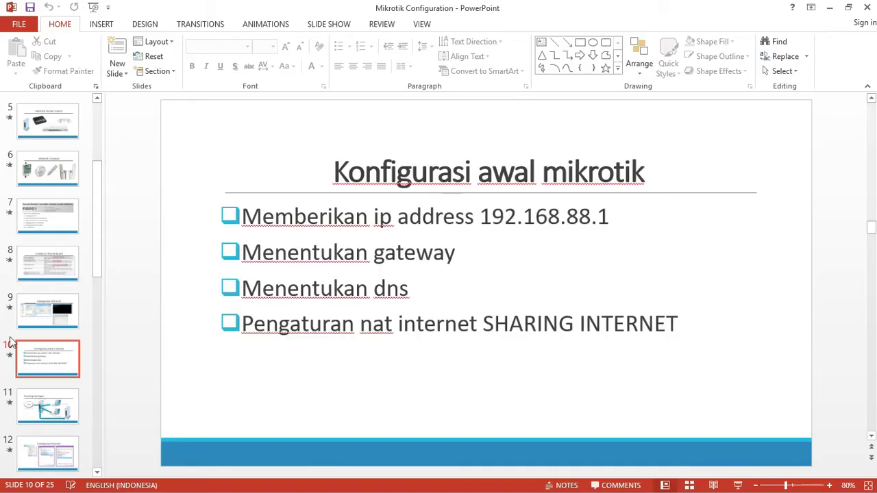
pyautogui.click(51, 418)
pyautogui.press('Up')
pyautogui.press('Up')
pyautogui.press('Up')
pyautogui.press('Up')
pyautogui.press('Up')
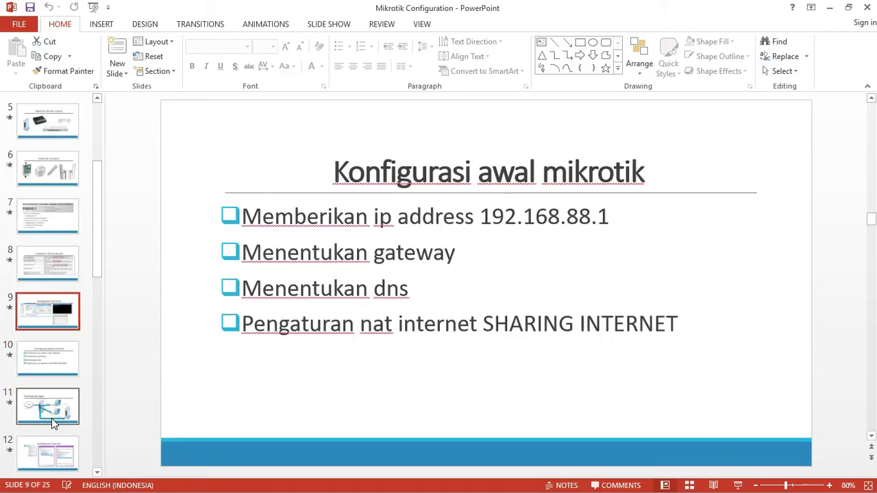
pyautogui.press('Down')
pyautogui.press('Down')
pyautogui.press('Down')
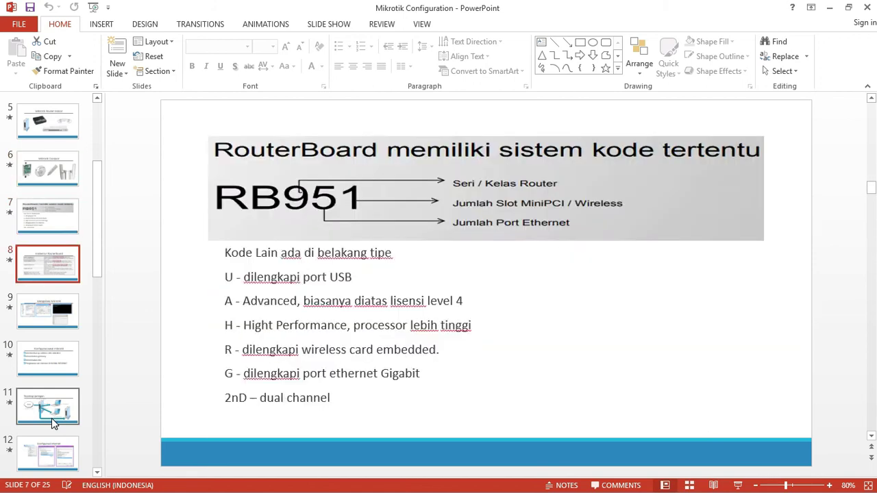
pyautogui.press('Up')
pyautogui.press('Up')
pyautogui.press('Up')
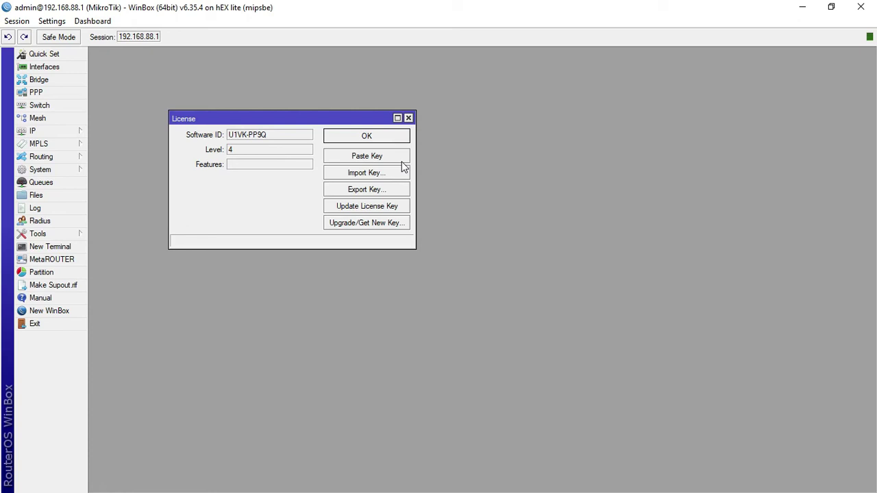
# - Switch to Firefox to examine the MikroTik license level comparison table, and return to WinBox to close the license window
pyautogui.click(803, 7)
pyautogui.hotkey('alt', 'Tab')
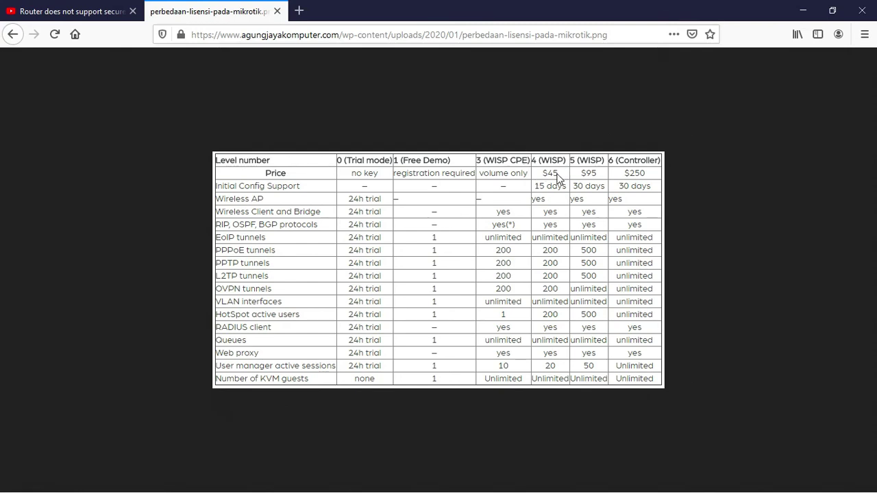
pyautogui.hotkey('alt', 'Tab')
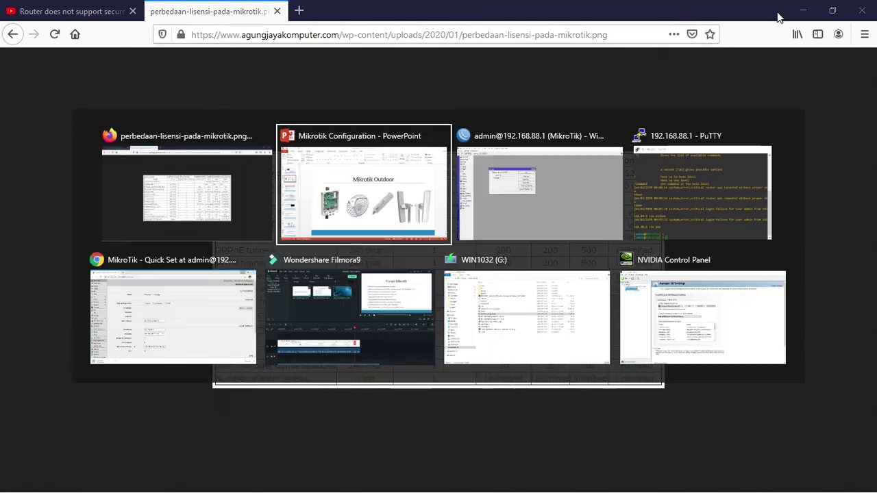
pyautogui.hotkey('alt', 'Tab')
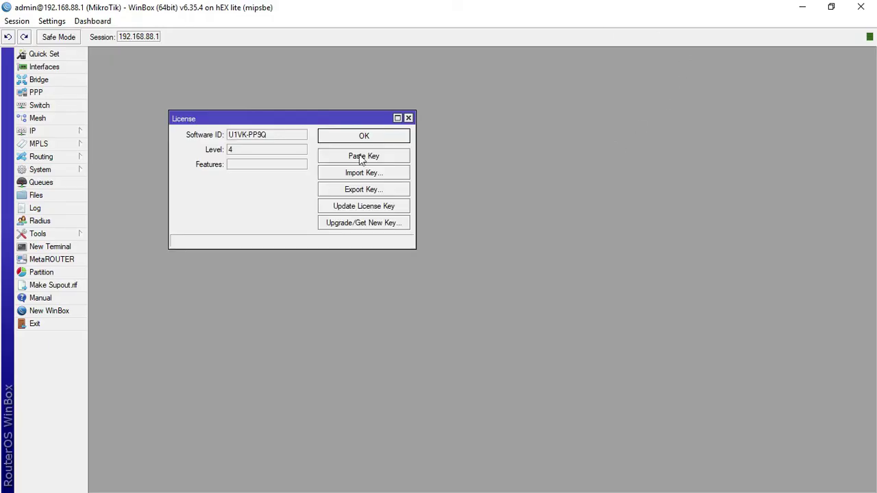
pyautogui.click(409, 117)
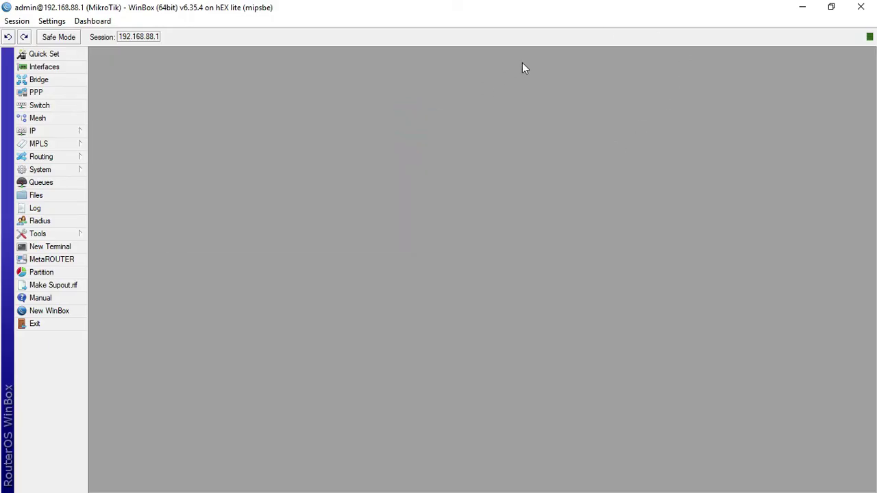
# - Switch to PowerPoint and advance to slide 10, Konfigurasi awal mikrotik, to read the initial configuration tasks
pyautogui.hotkey('alt', 'Tab')
pyautogui.hotkey('alt', 'Tab')
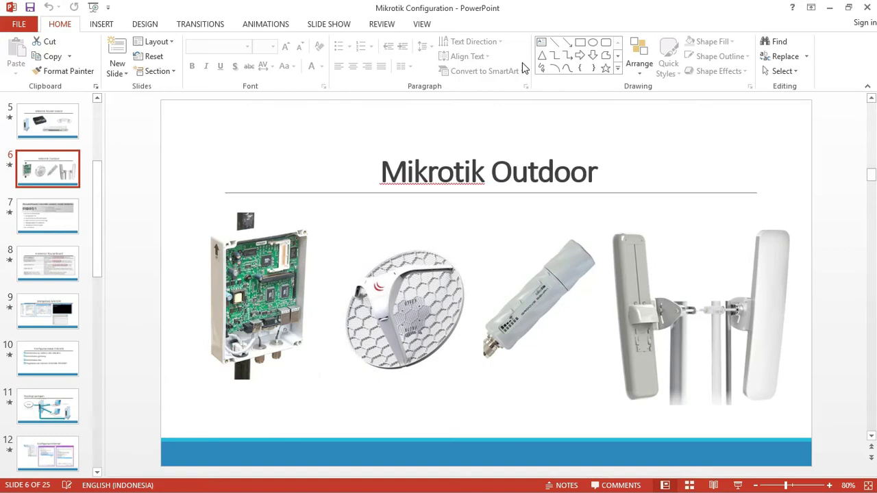
pyautogui.press('Down')
pyautogui.press('Down')
pyautogui.press('Down')
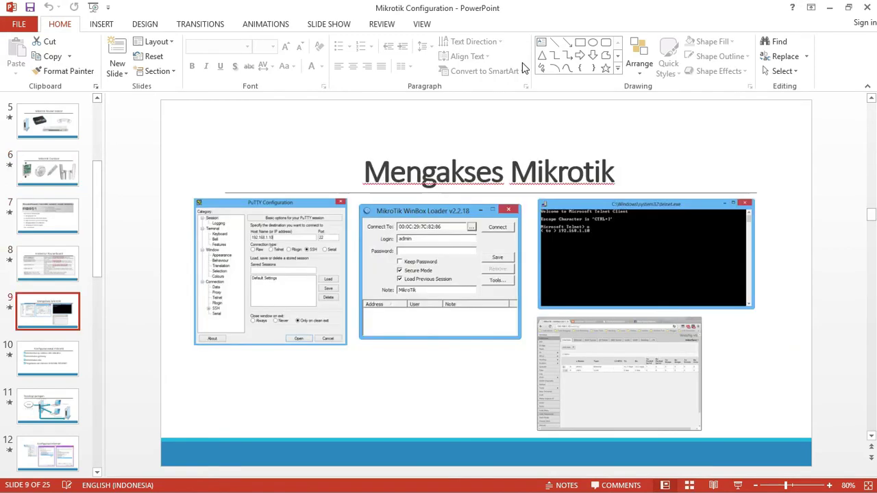
pyautogui.press('Down')
pyautogui.press('Up')
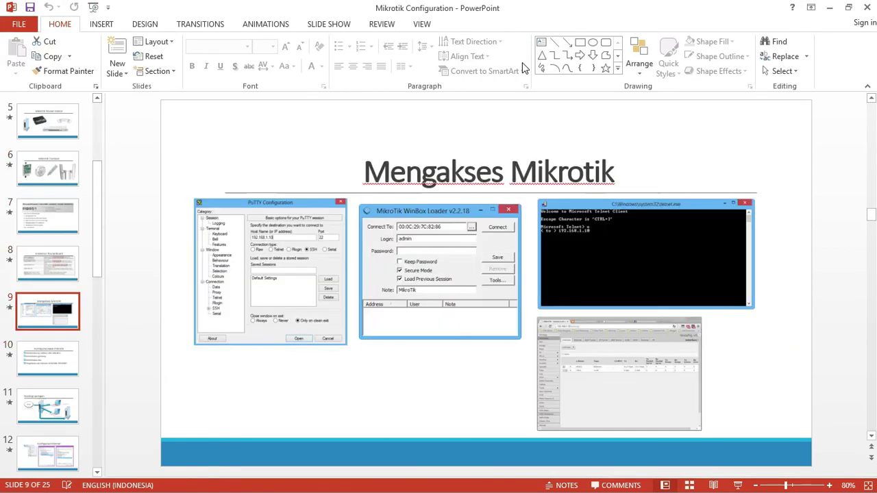
pyautogui.press('Down')
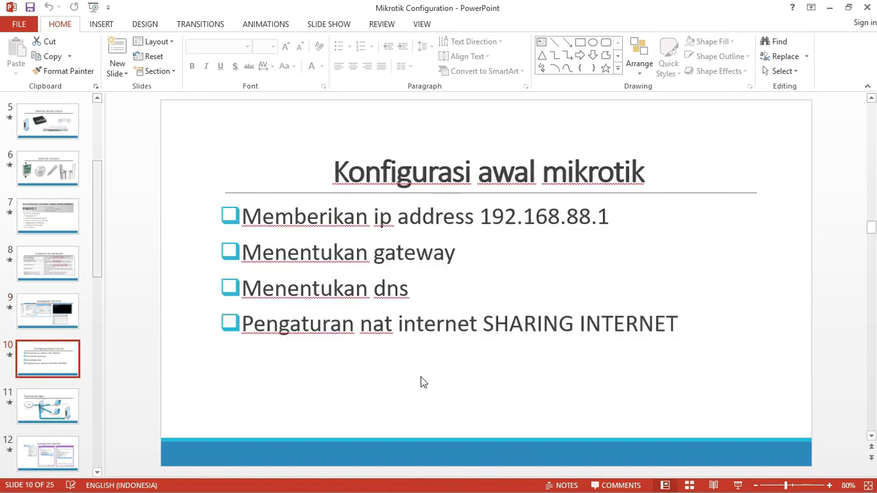
# - Switch to WinBox, open the router's IP address list and select the defconf entry on ether2-master
pyautogui.hotkey('alt', 'Tab')
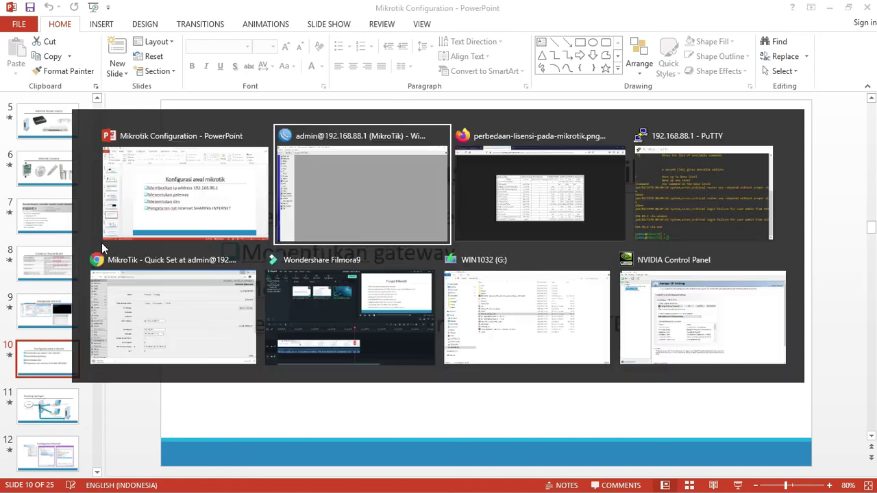
pyautogui.click(373, 215)
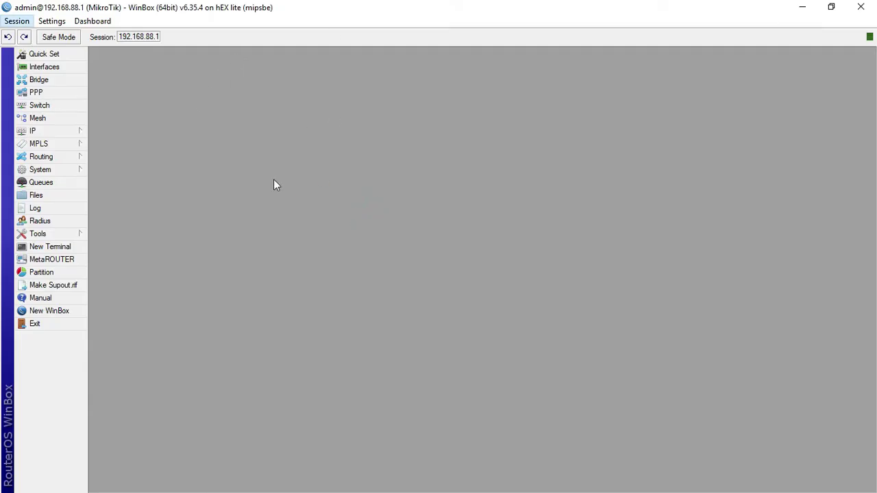
pyautogui.click(59, 133)
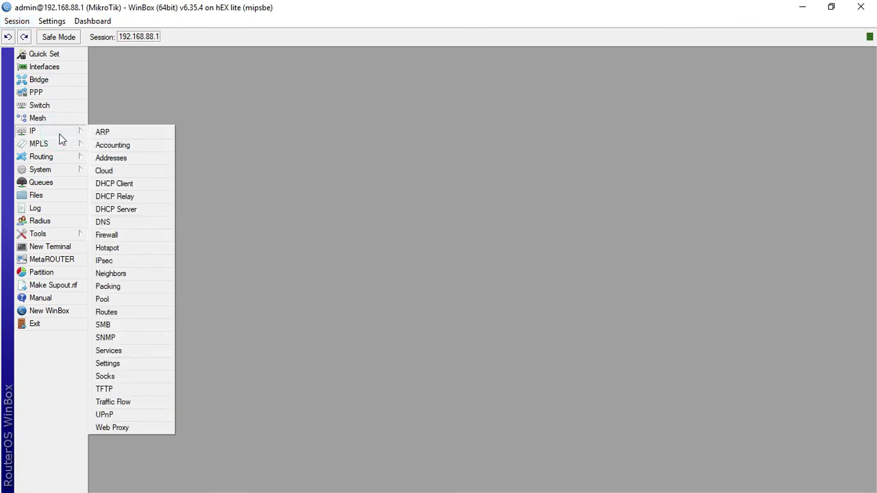
pyautogui.click(131, 159)
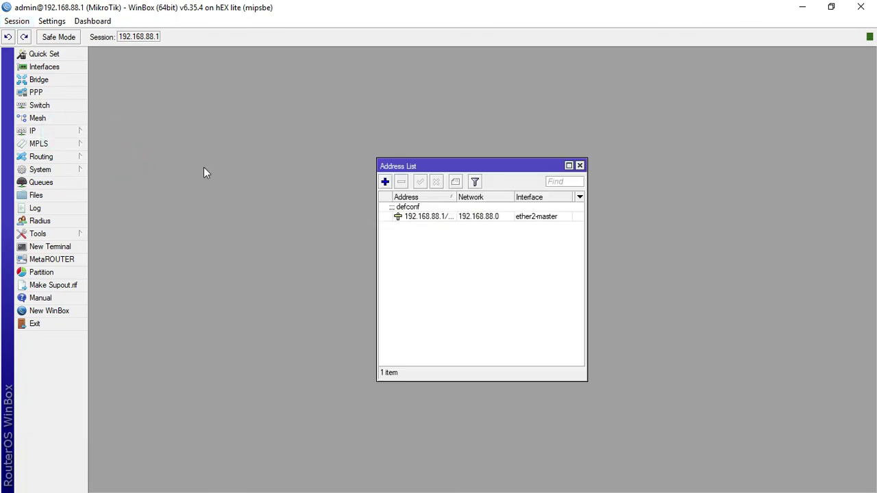
pyautogui.moveTo(418, 167); pyautogui.dragTo(262, 87)
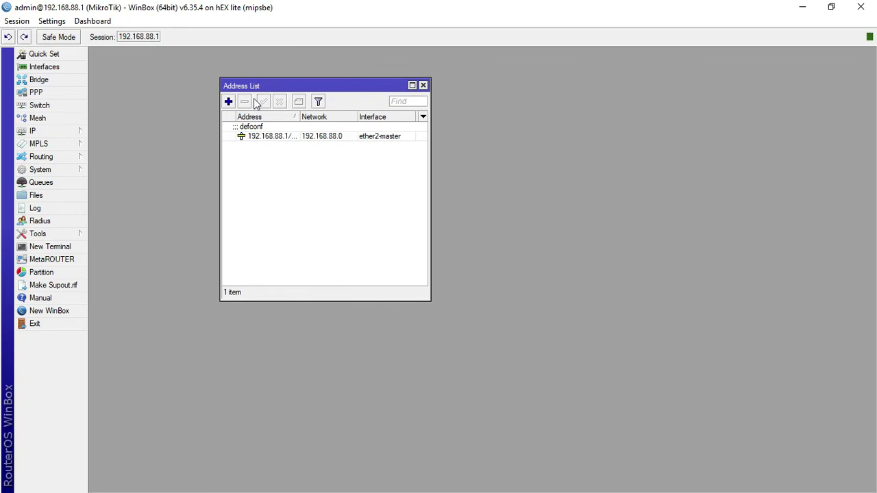
pyautogui.click(253, 133)
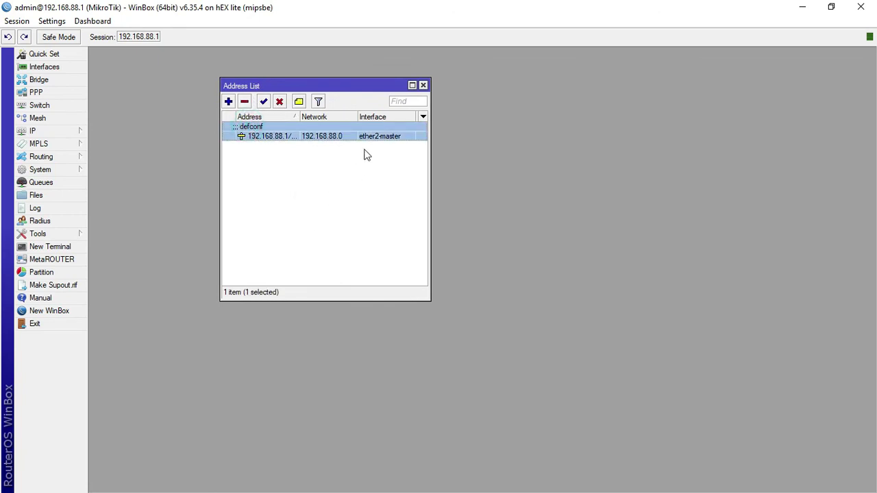
# - Create a new IP address entry on interface ether3 and try to apply it with the address 10.10.10.10./24
pyautogui.click(229, 102)
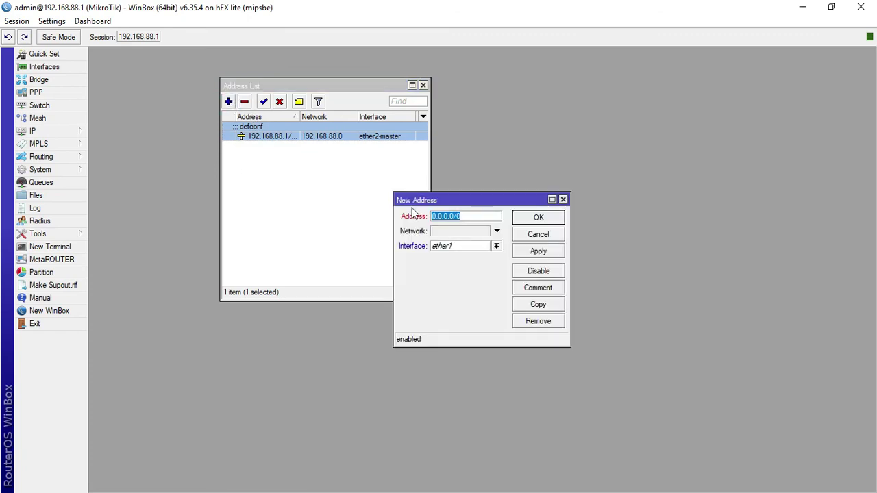
pyautogui.write('10.1')
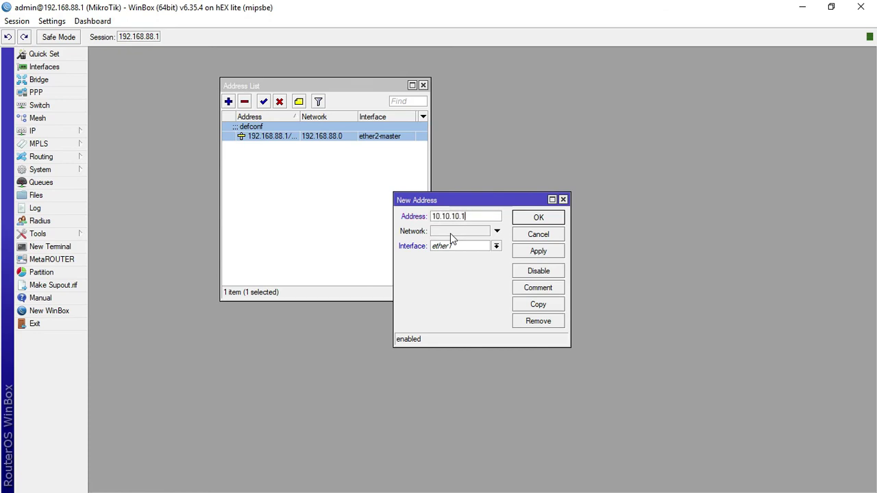
pyautogui.press('BackSpace')
pyautogui.write('/24')
pyautogui.click(497, 246)
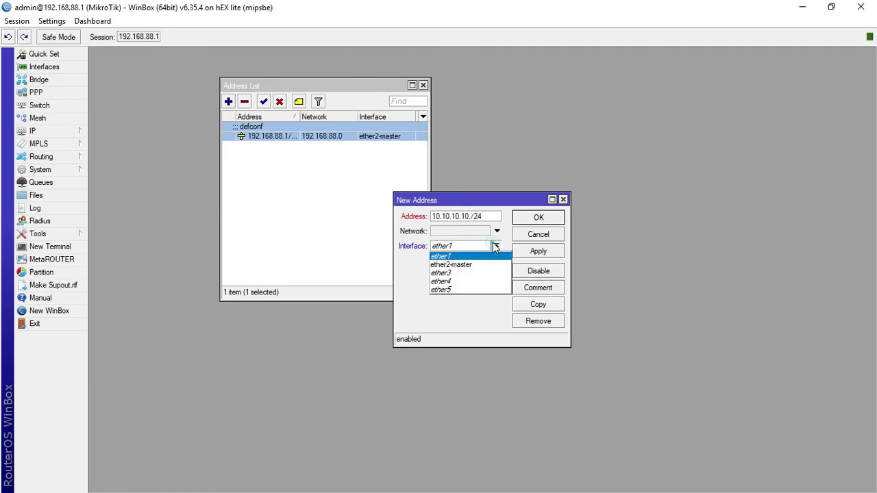
pyautogui.click(478, 274)
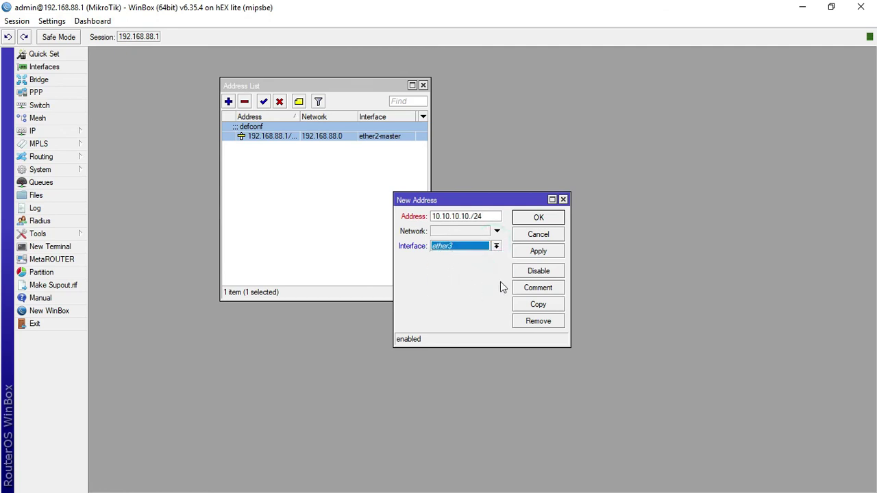
pyautogui.click(539, 252)
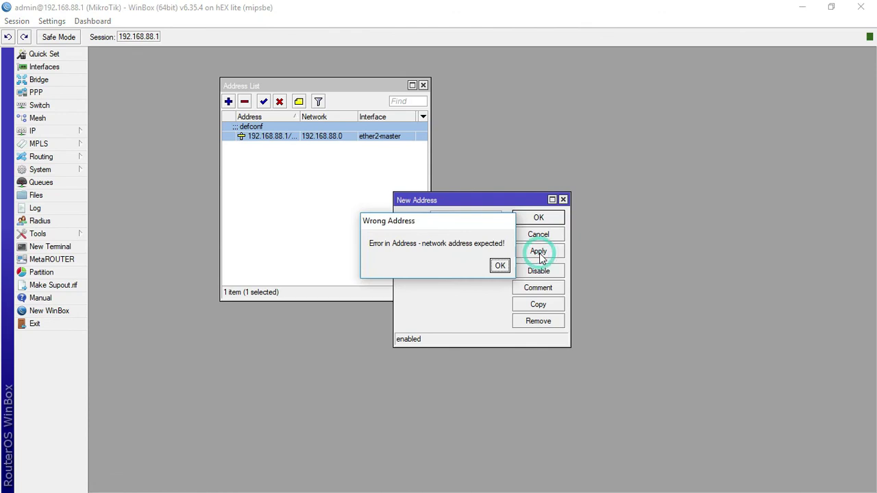
pyautogui.click(501, 266)
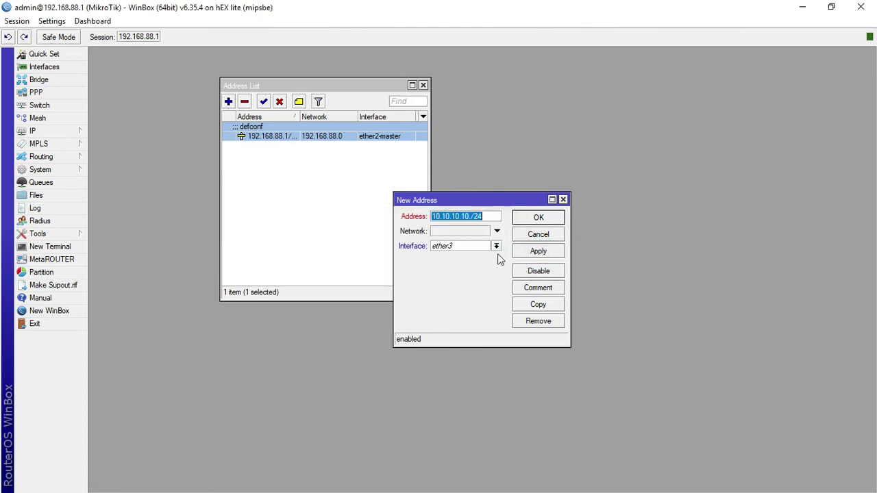
# - Correct the new entry's address to 10.10.10.10/24 and save it to the address list
pyautogui.click(486, 218)
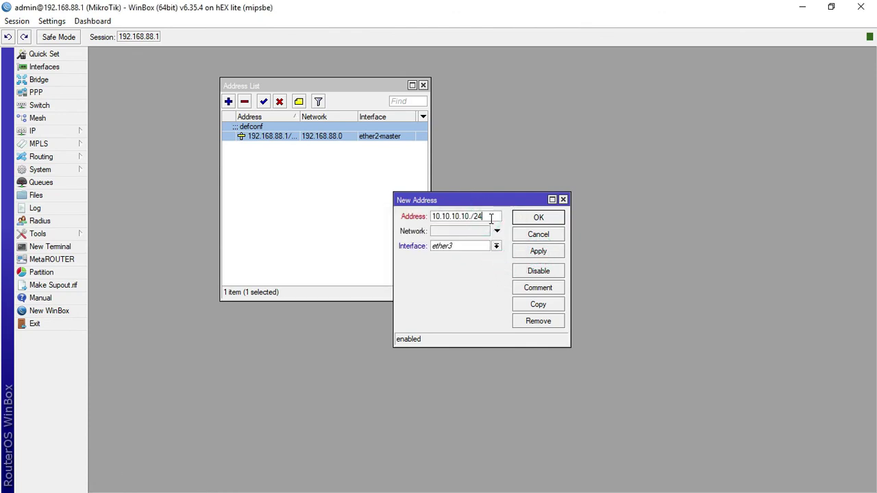
pyautogui.press('BackSpace')
pyautogui.click(545, 251)
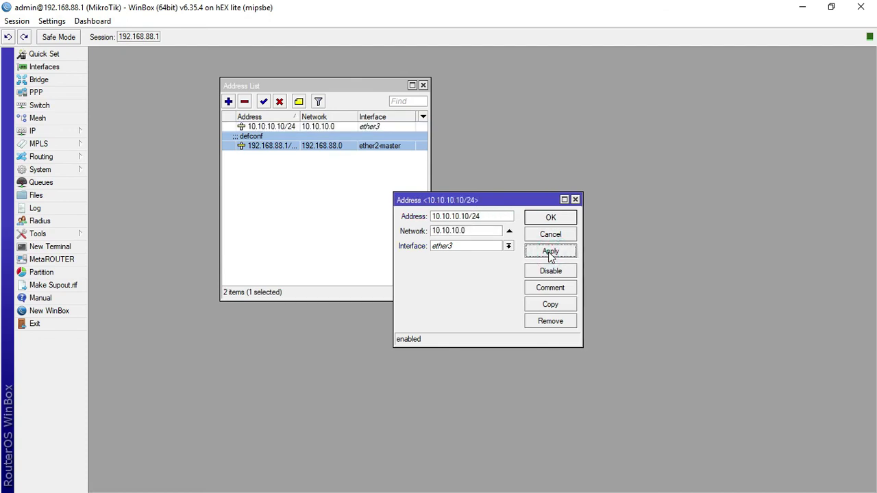
pyautogui.click(562, 221)
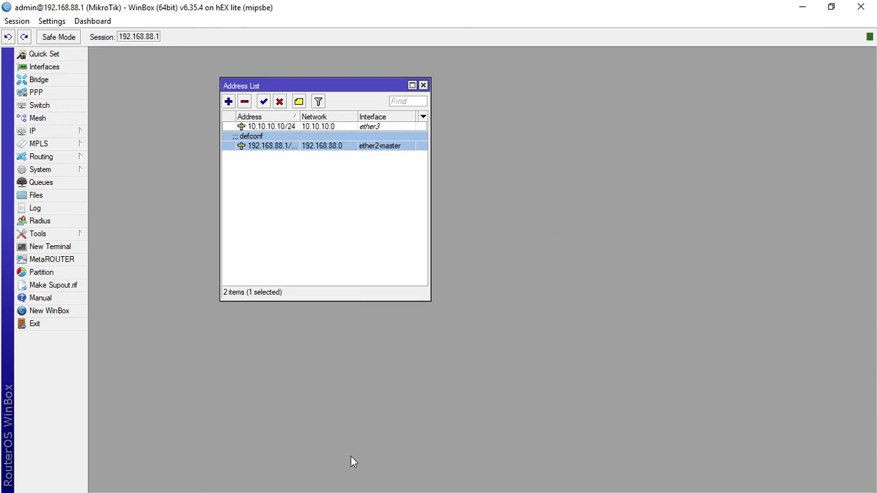
# - Switch to the PuTTY session and add the IP address 11.11.11.11/24 to interface ether4 from the command line
pyautogui.hotkey('alt', 'Tab')
pyautogui.click(680, 223)
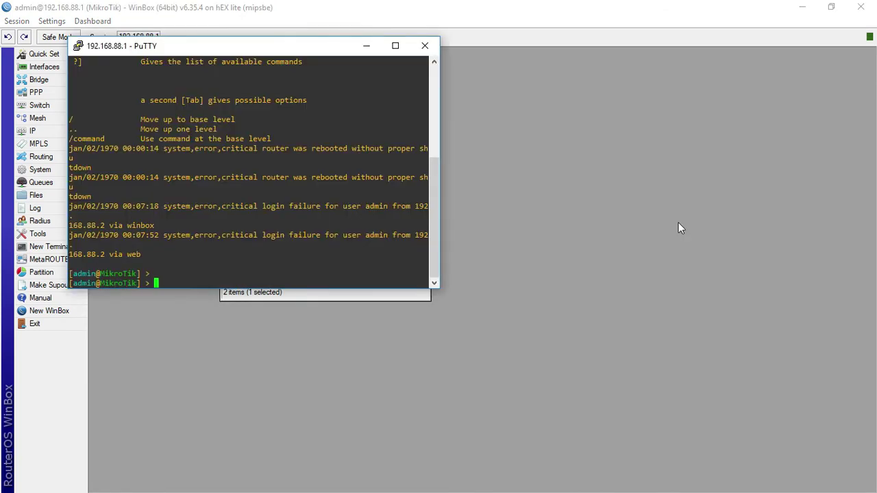
pyautogui.write('ip add')
pyautogui.write(' pri')
pyautogui.write('n')
pyautogui.write('add=')
pyautogui.write('11.11.11.1')
pyautogui.write('1/24 ')
pyautogui.write('int')
pyautogui.write('=et')
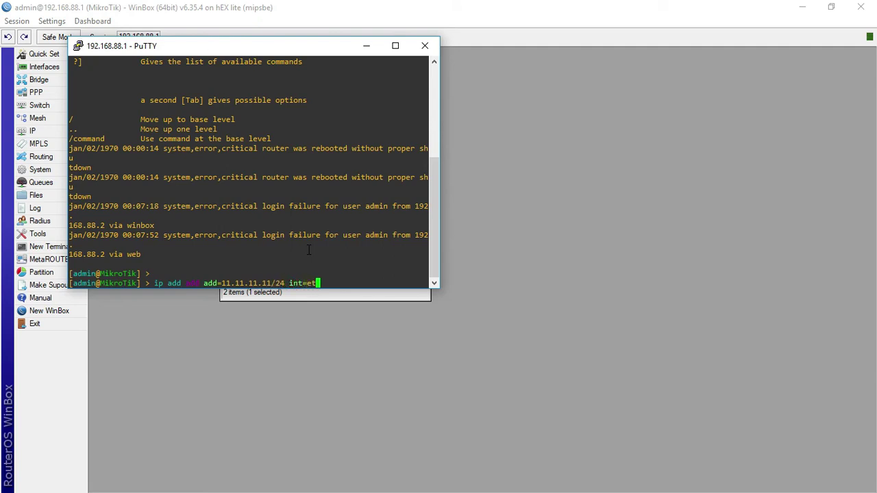
pyautogui.write('her4')
pyautogui.press('Return')
# - Return to WinBox to check and close the address list, and view the router's Switch window
pyautogui.click(536, 156)
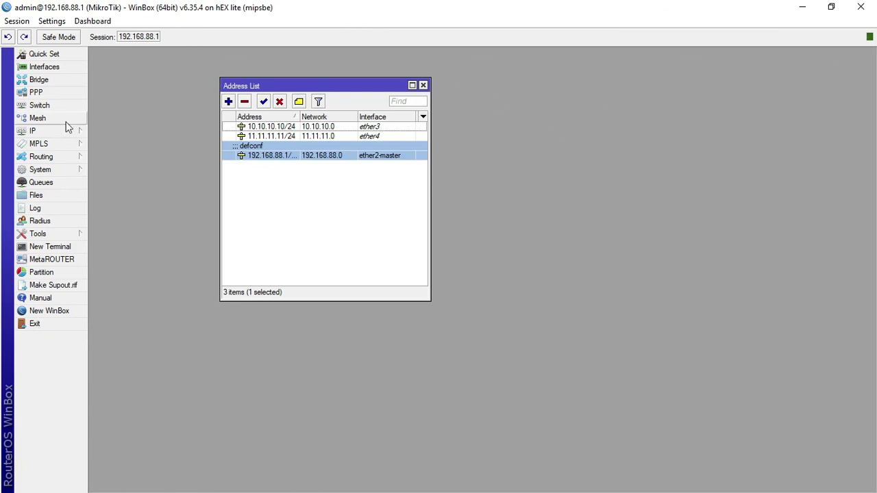
pyautogui.click(422, 85)
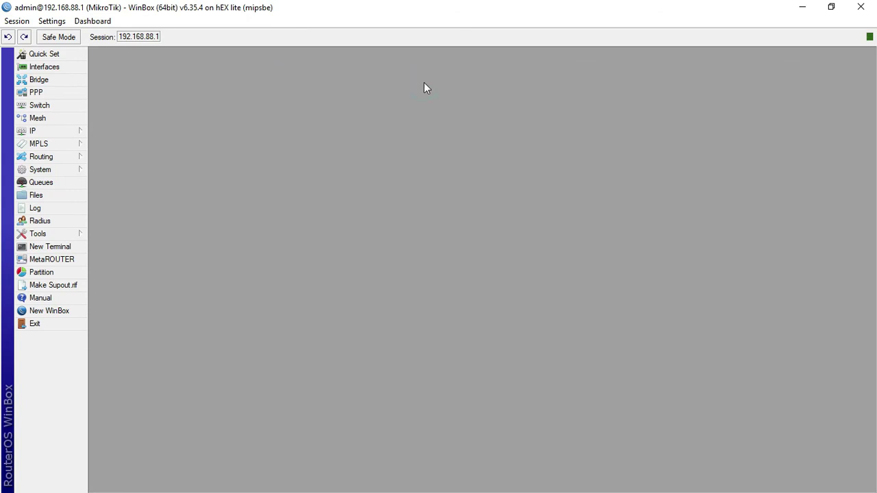
pyautogui.click(64, 107)
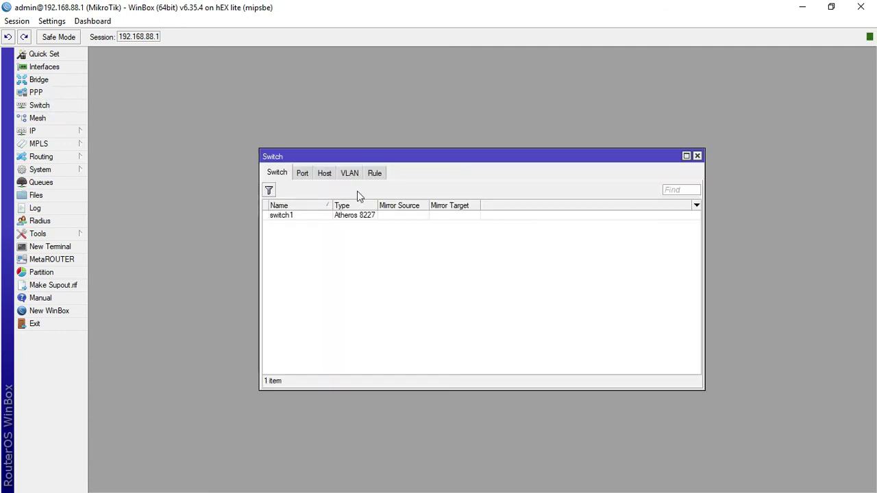
pyautogui.click(698, 156)
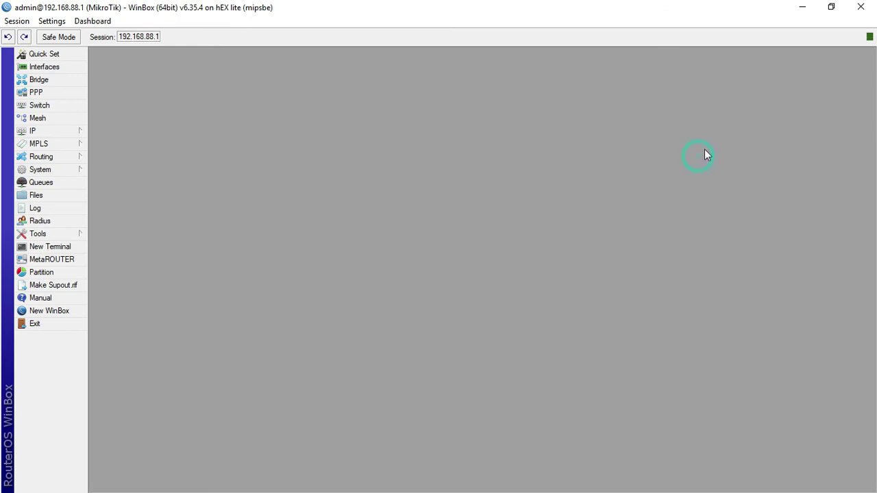
# - Look over the available routing protocols and the router's queue list, including its queue tree
pyautogui.click(73, 155)
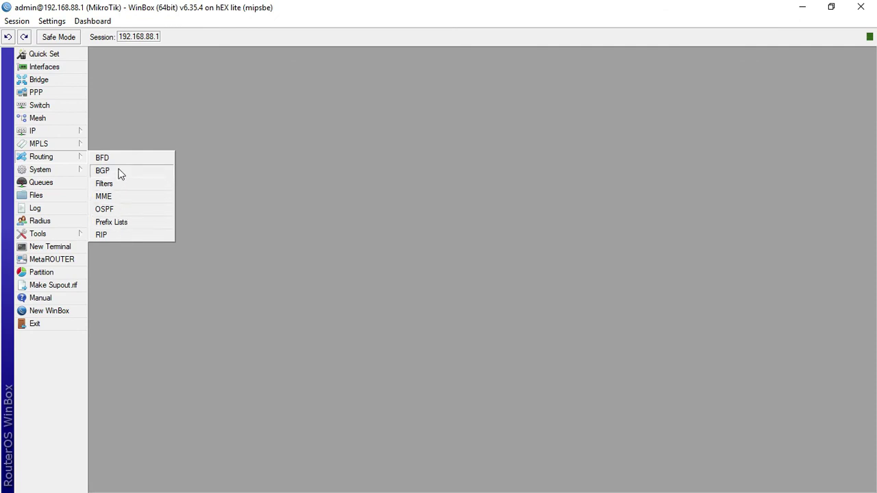
pyautogui.click(65, 186)
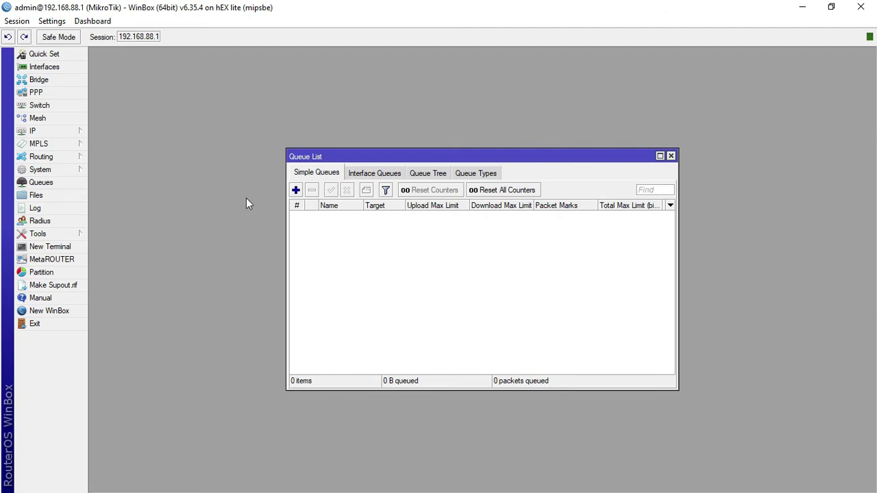
pyautogui.click(421, 175)
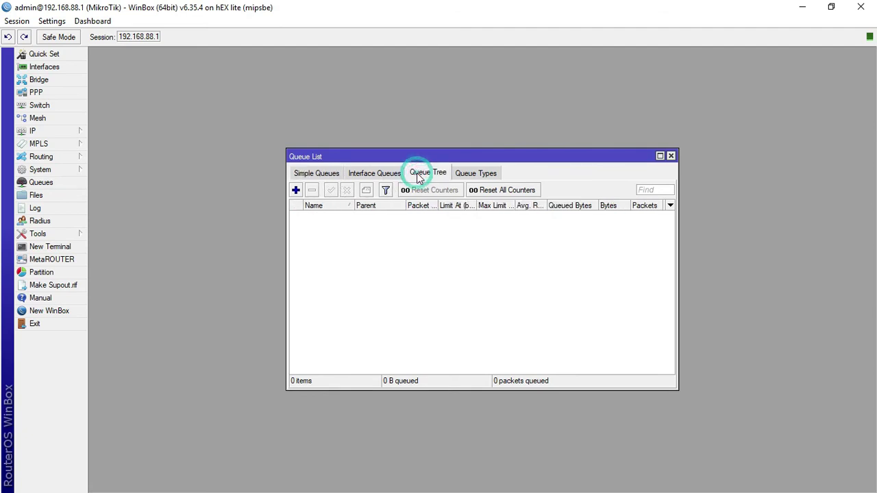
pyautogui.click(671, 156)
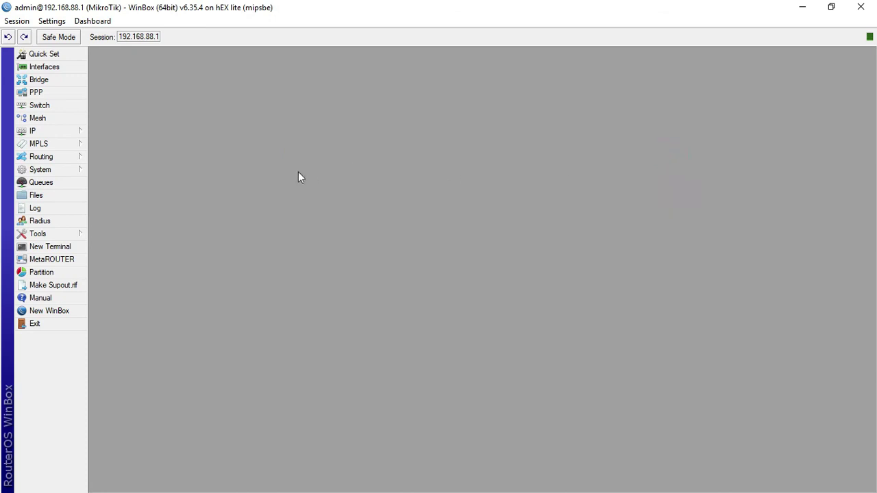
# - View the router's firewall filter rules and bring up the list of available network tools
pyautogui.click(79, 132)
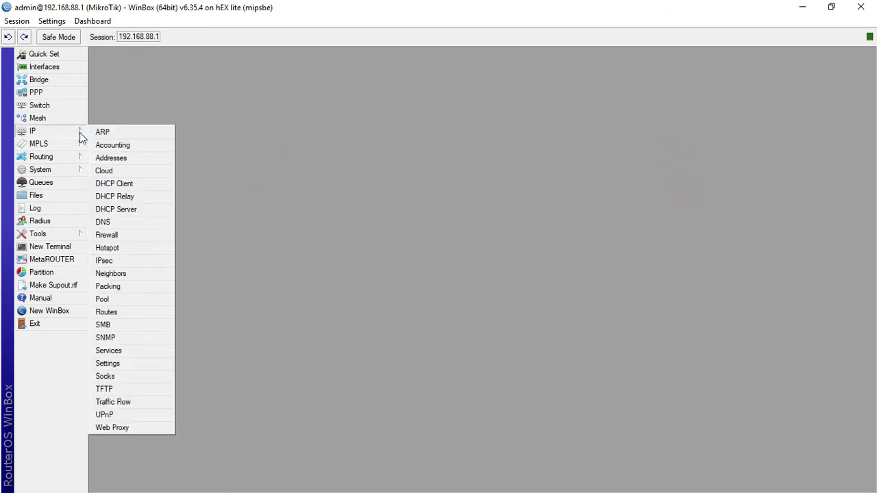
pyautogui.click(159, 236)
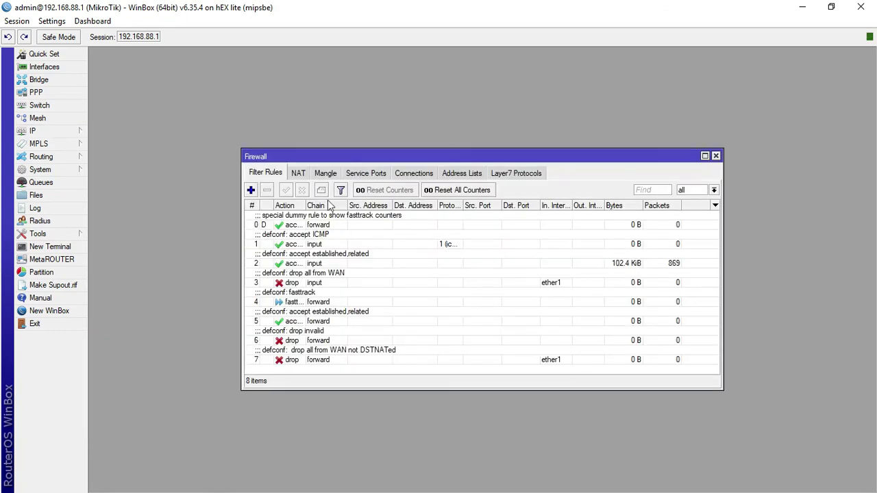
pyautogui.click(715, 157)
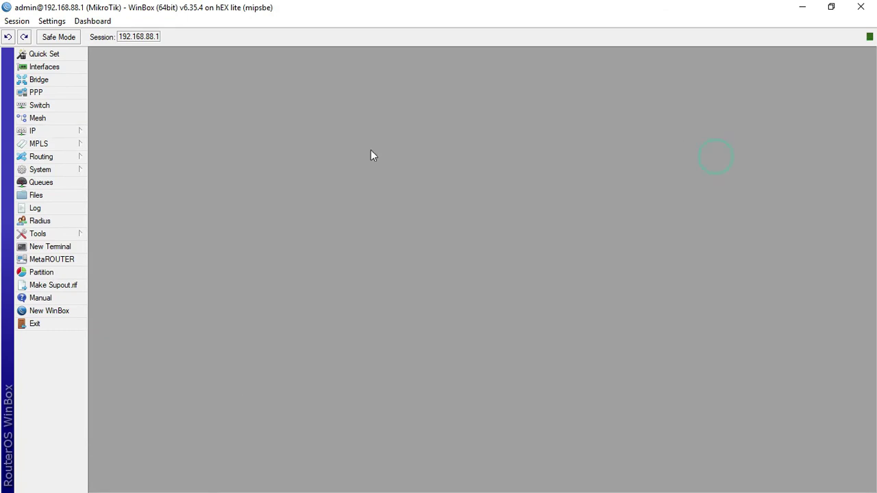
pyautogui.click(43, 130)
pyautogui.click(76, 234)
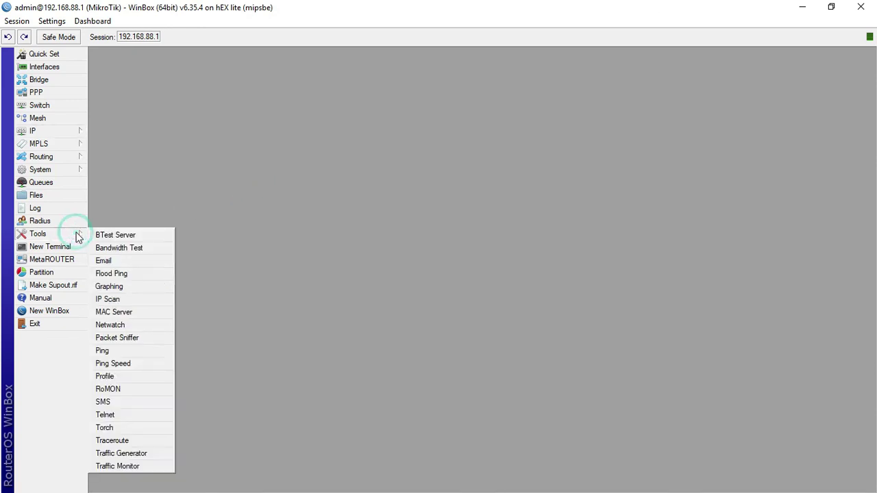